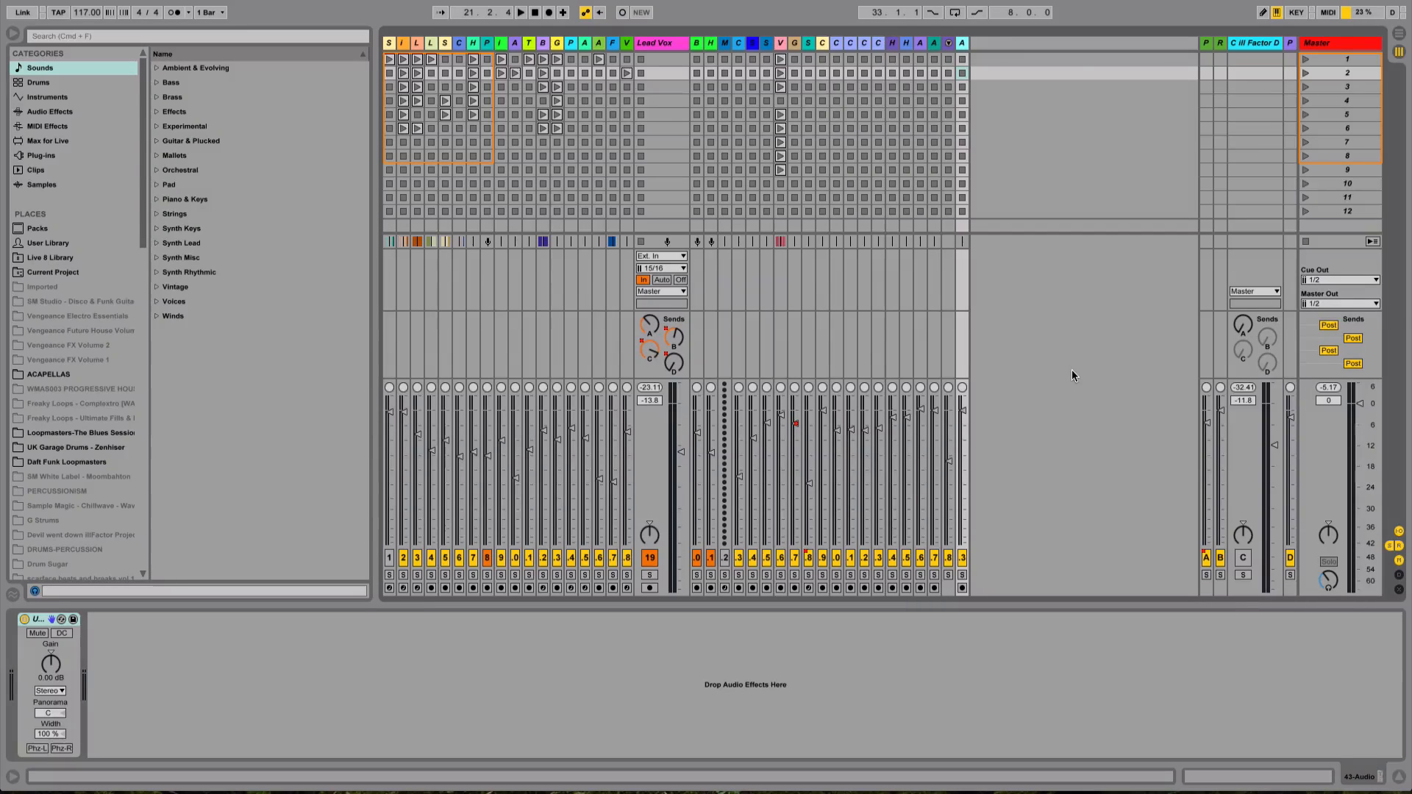
Switch on return track C with the ill Factor rack, playing the mix before and after to compare
key(space)
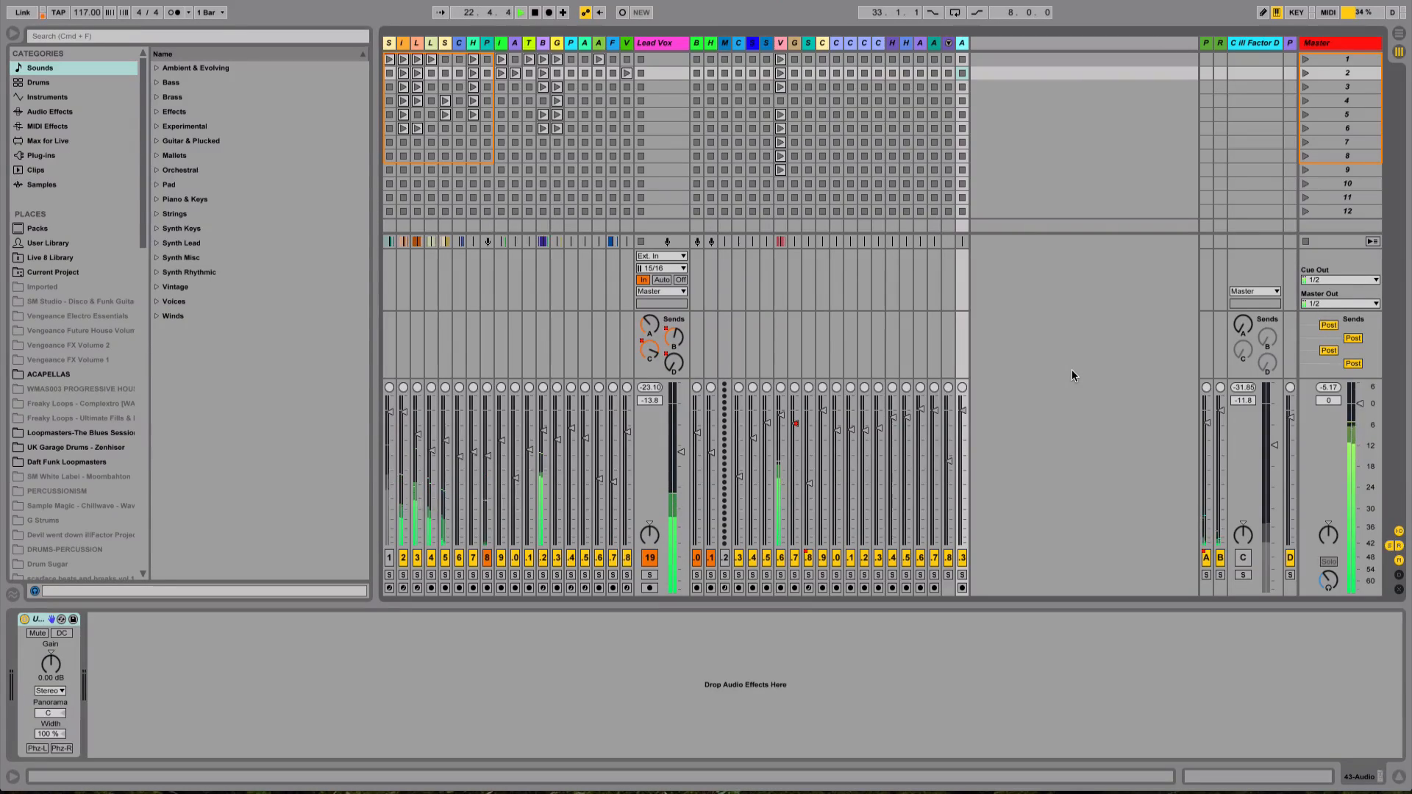
key(space)
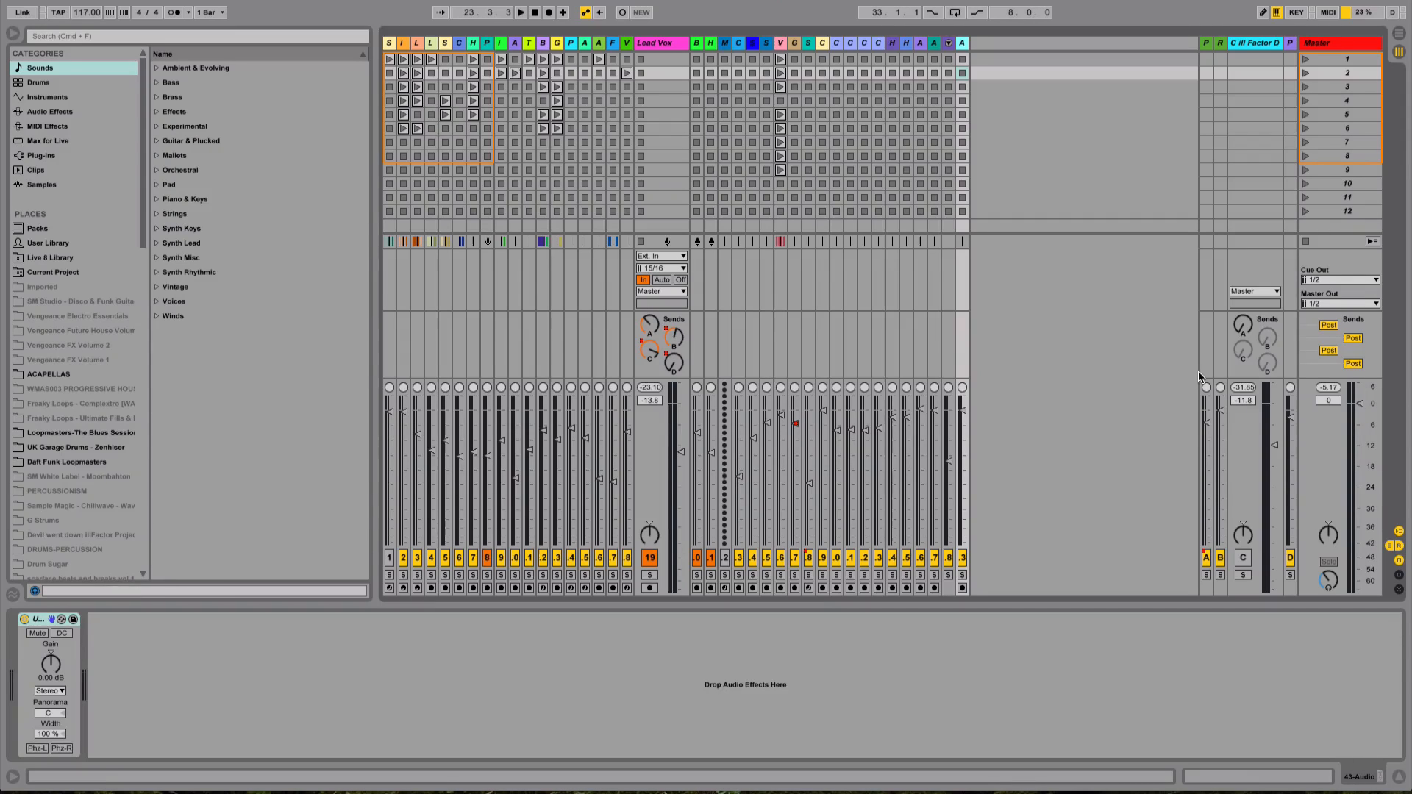
click(1237, 563)
key(space)
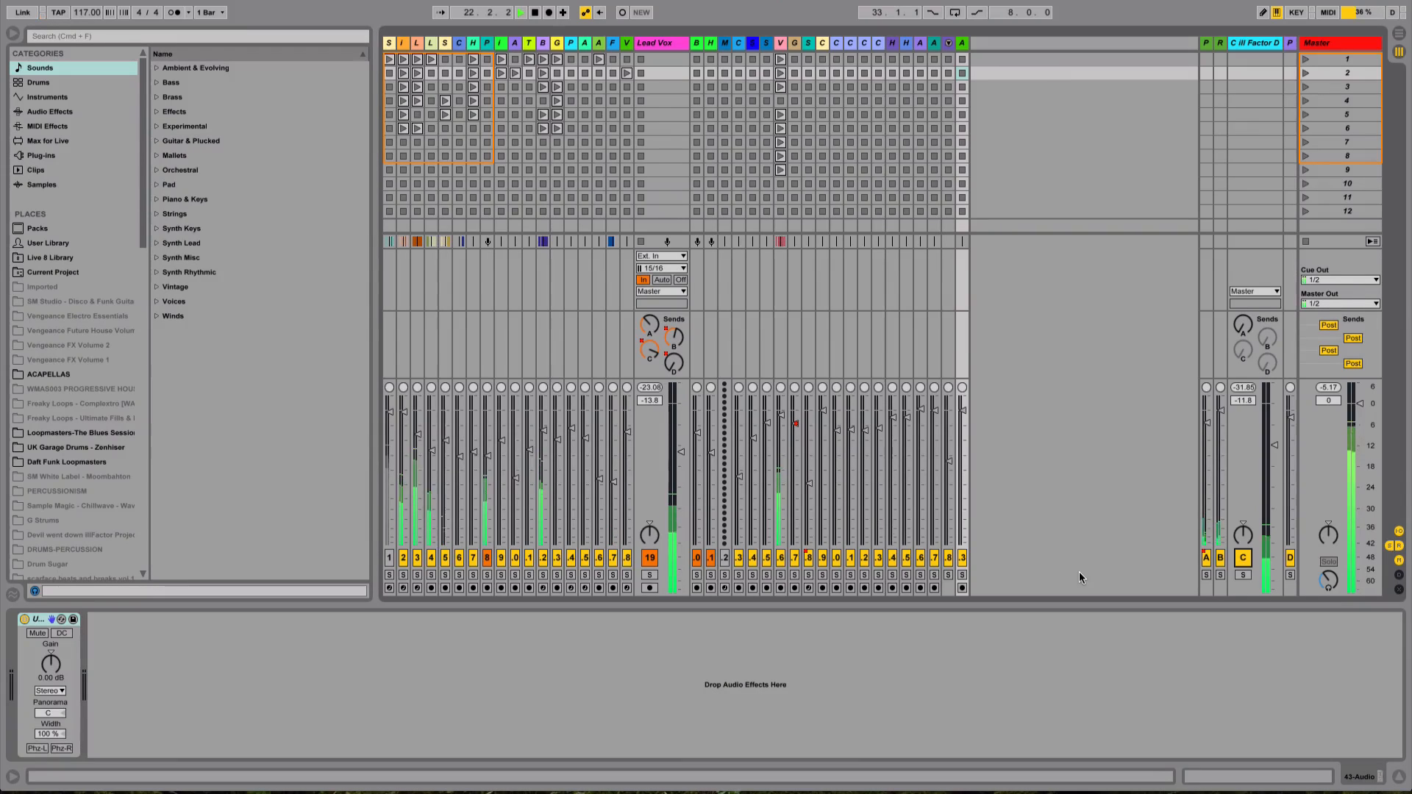
key(space)
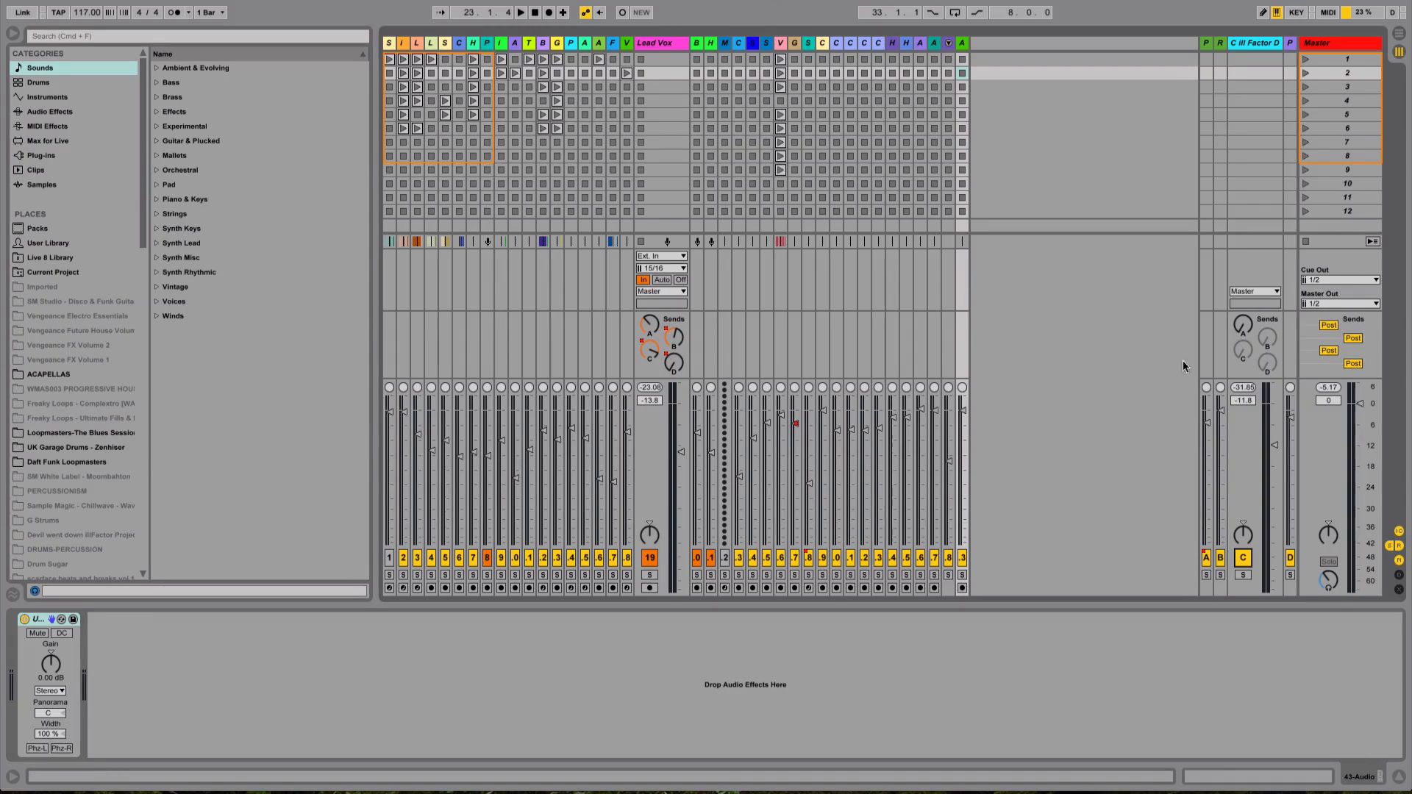
Select return track C, narrow its column, and display the ill Factor Dblr rack's macros
click(1247, 42)
drag(1230, 42, 1214, 48)
right_click(1173, 65)
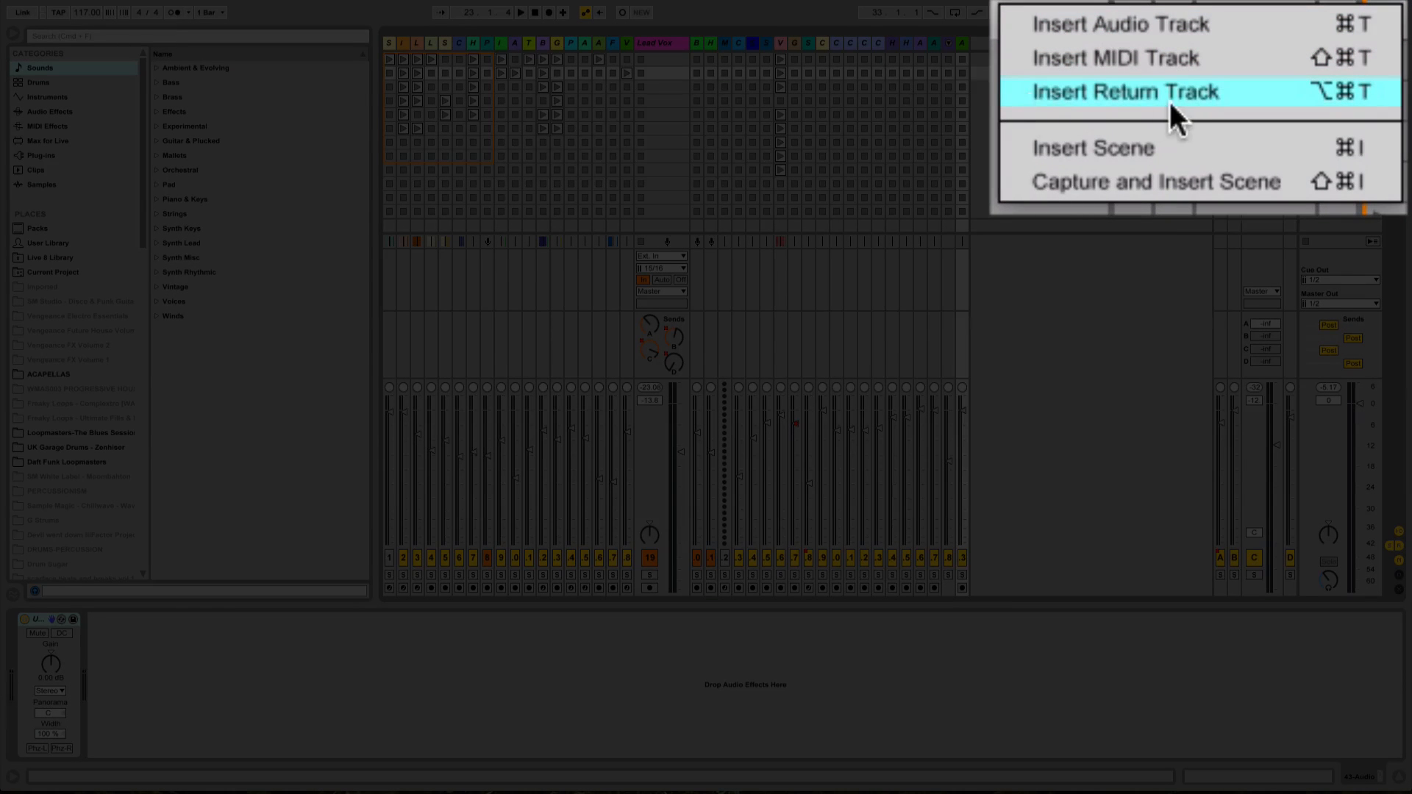
click(1252, 44)
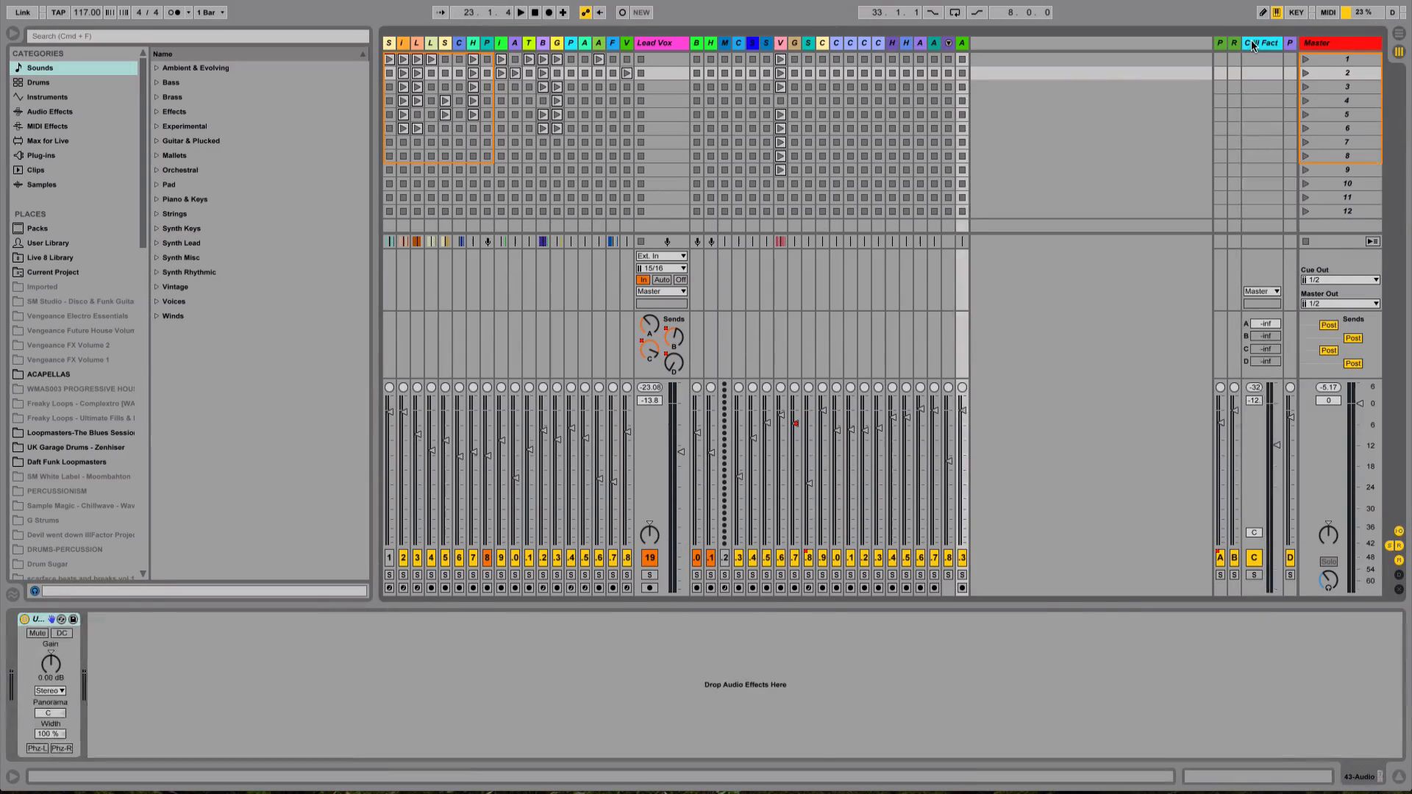
click(1253, 45)
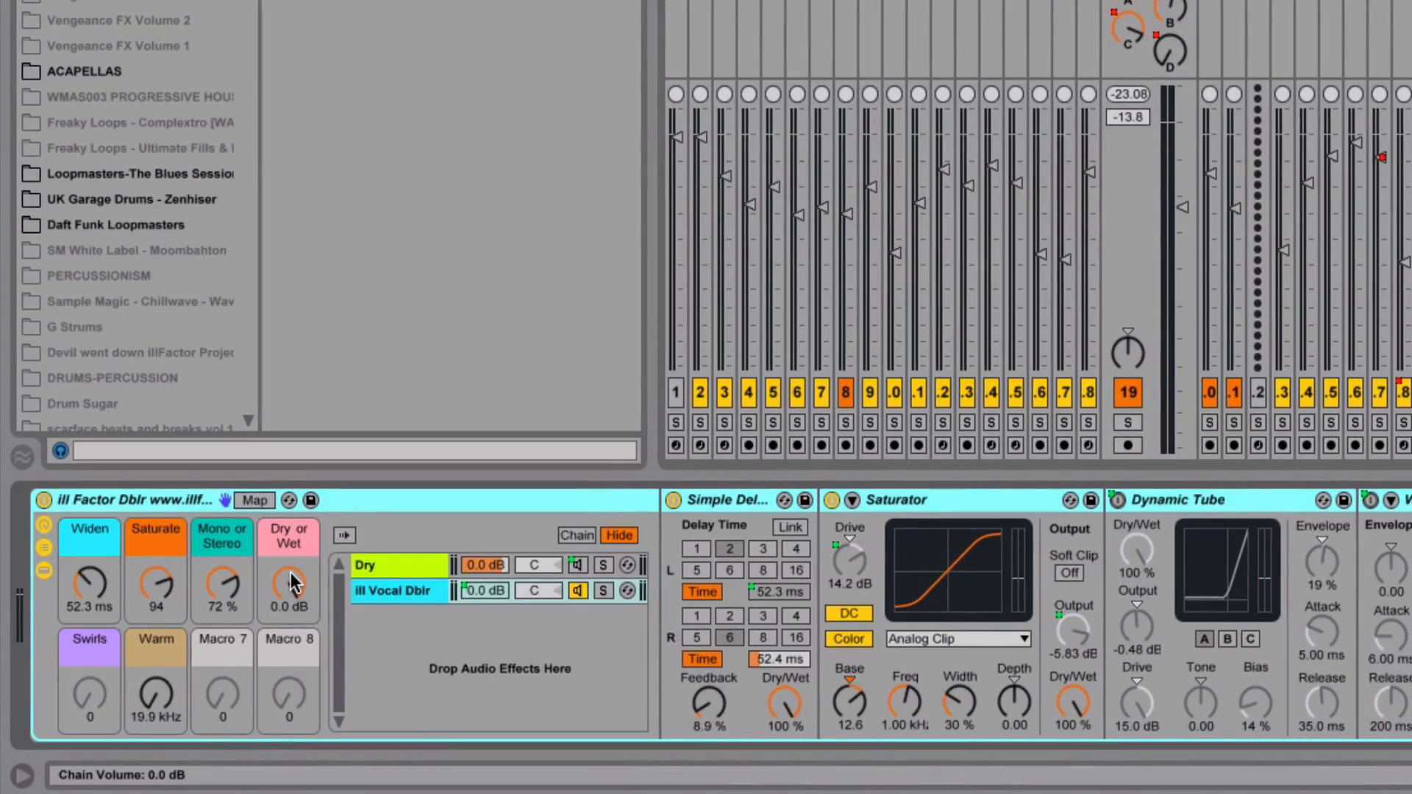
mouse_move(290, 582)
mouse_down()
mouse_move(290, 647)
mouse_move(291, 581)
mouse_up()
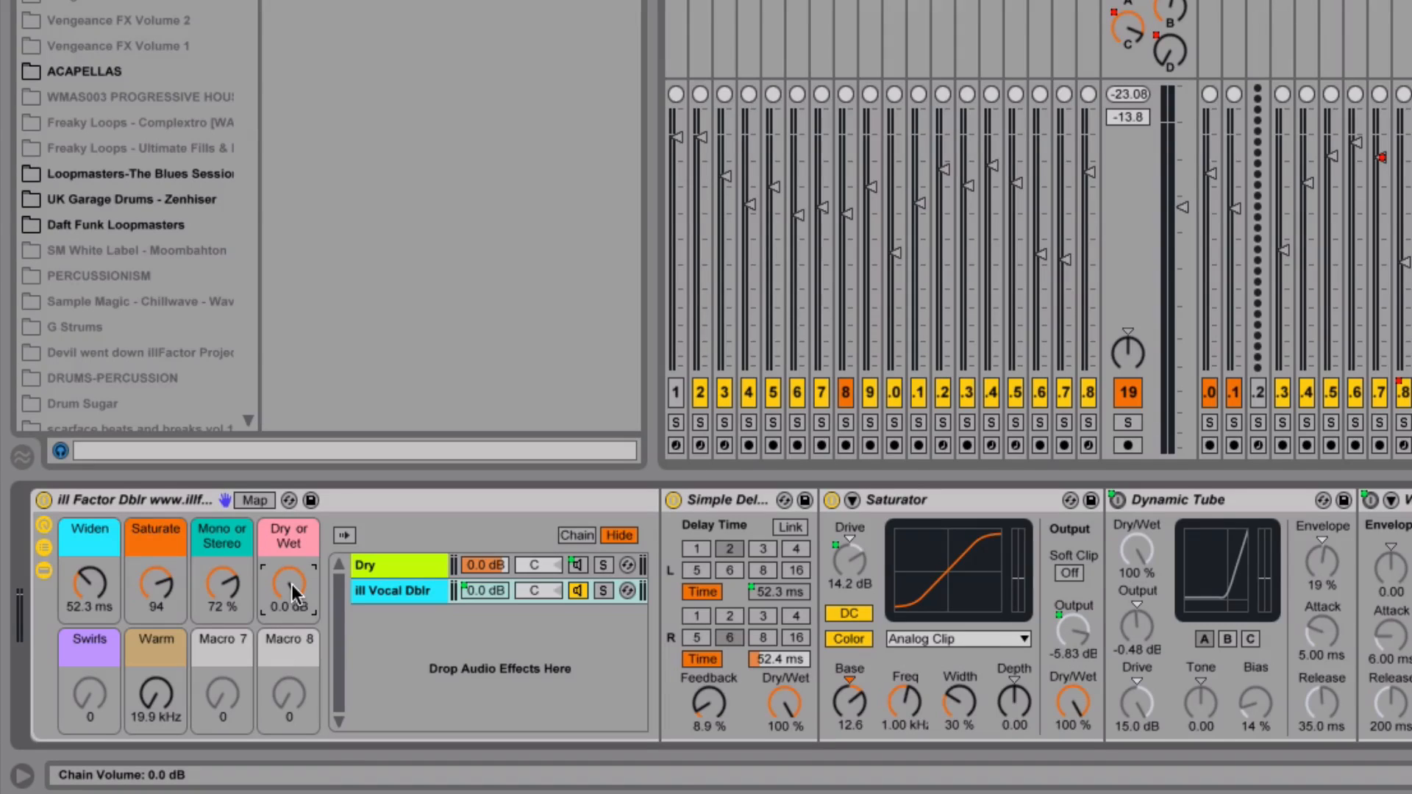
drag(291, 584, 292, 649)
drag(289, 583, 289, 515)
click(90, 580)
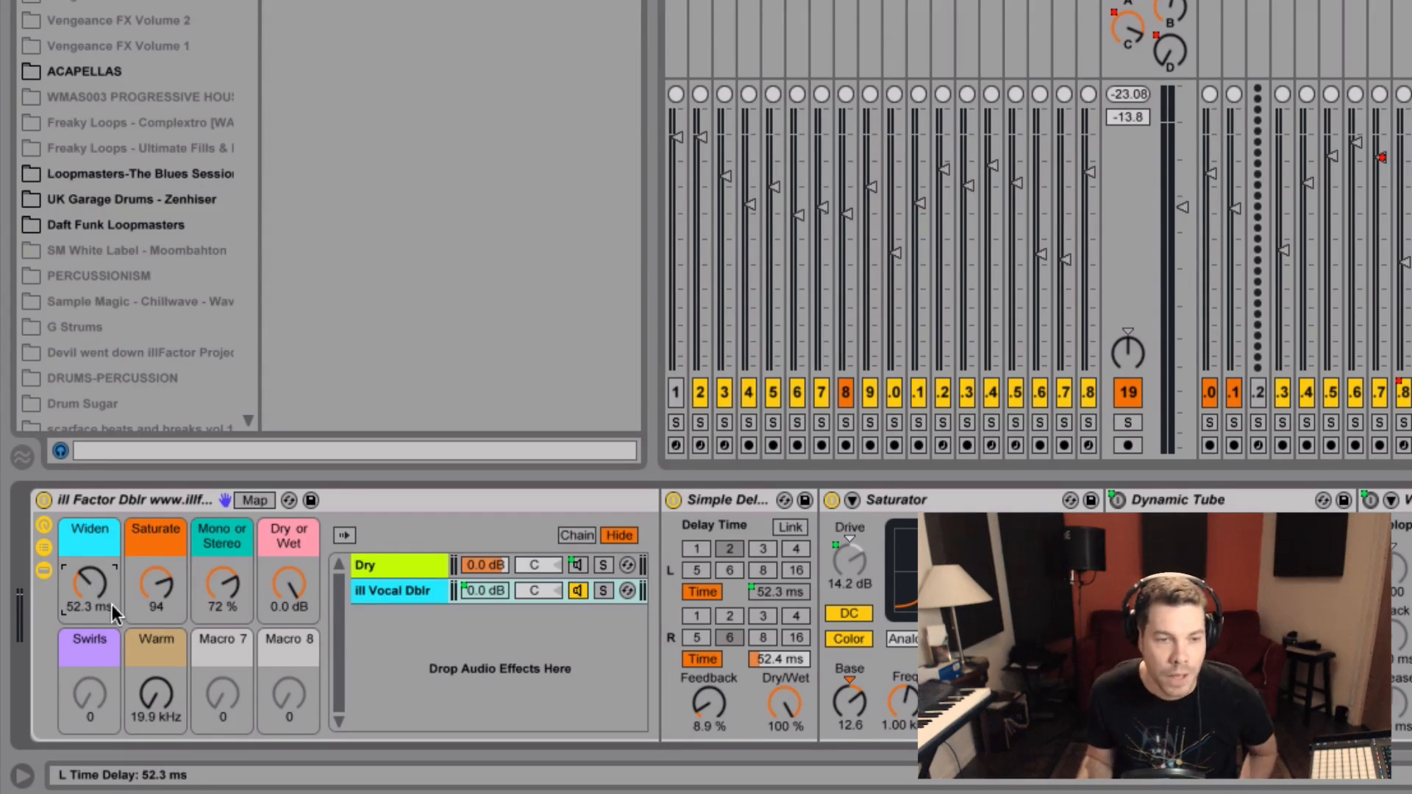
Solo track 19 and tune the Widen macro by ear, settling it at 56.1 ms
drag(85, 591, 85, 581)
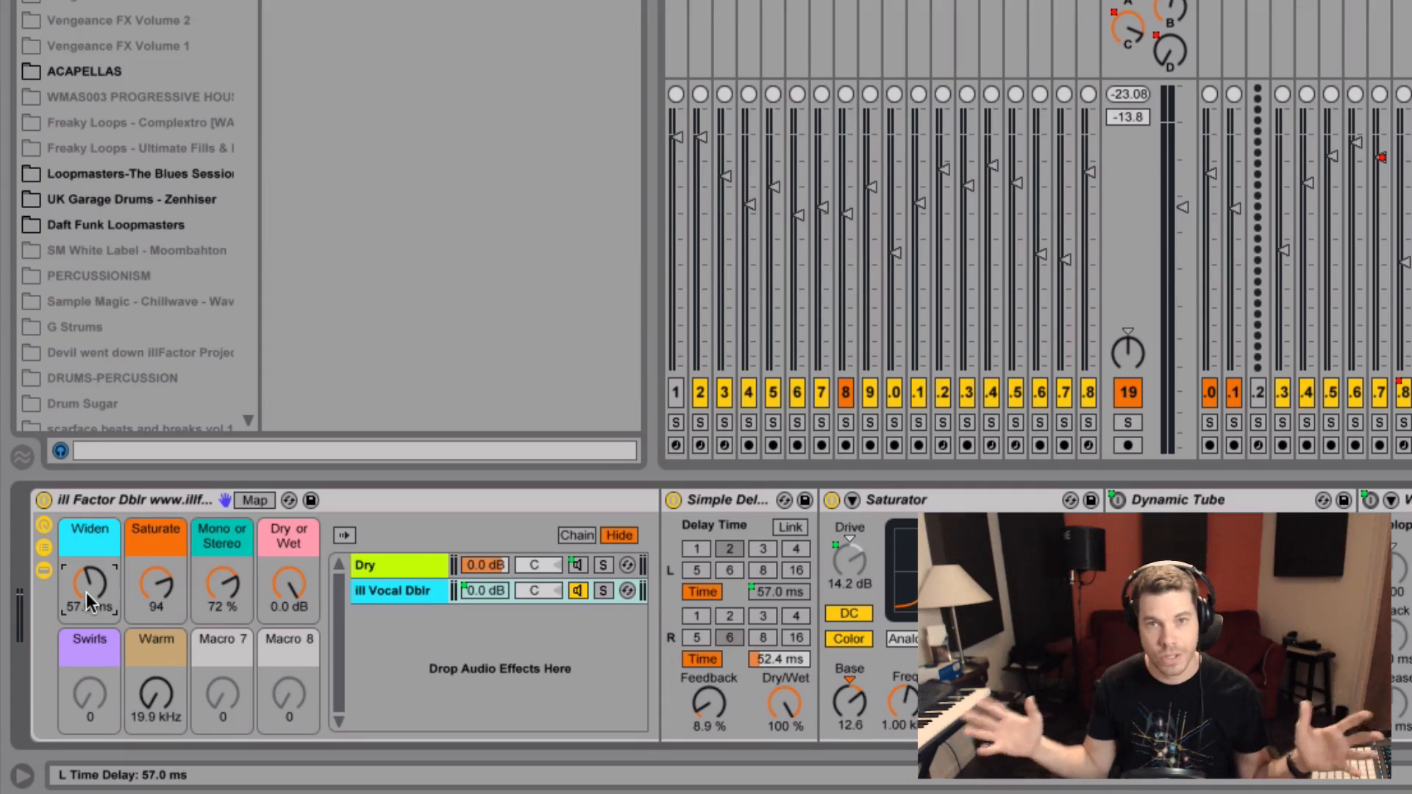
mouse_move(86, 593)
mouse_down()
mouse_move(86, 570)
mouse_move(86, 585)
mouse_up()
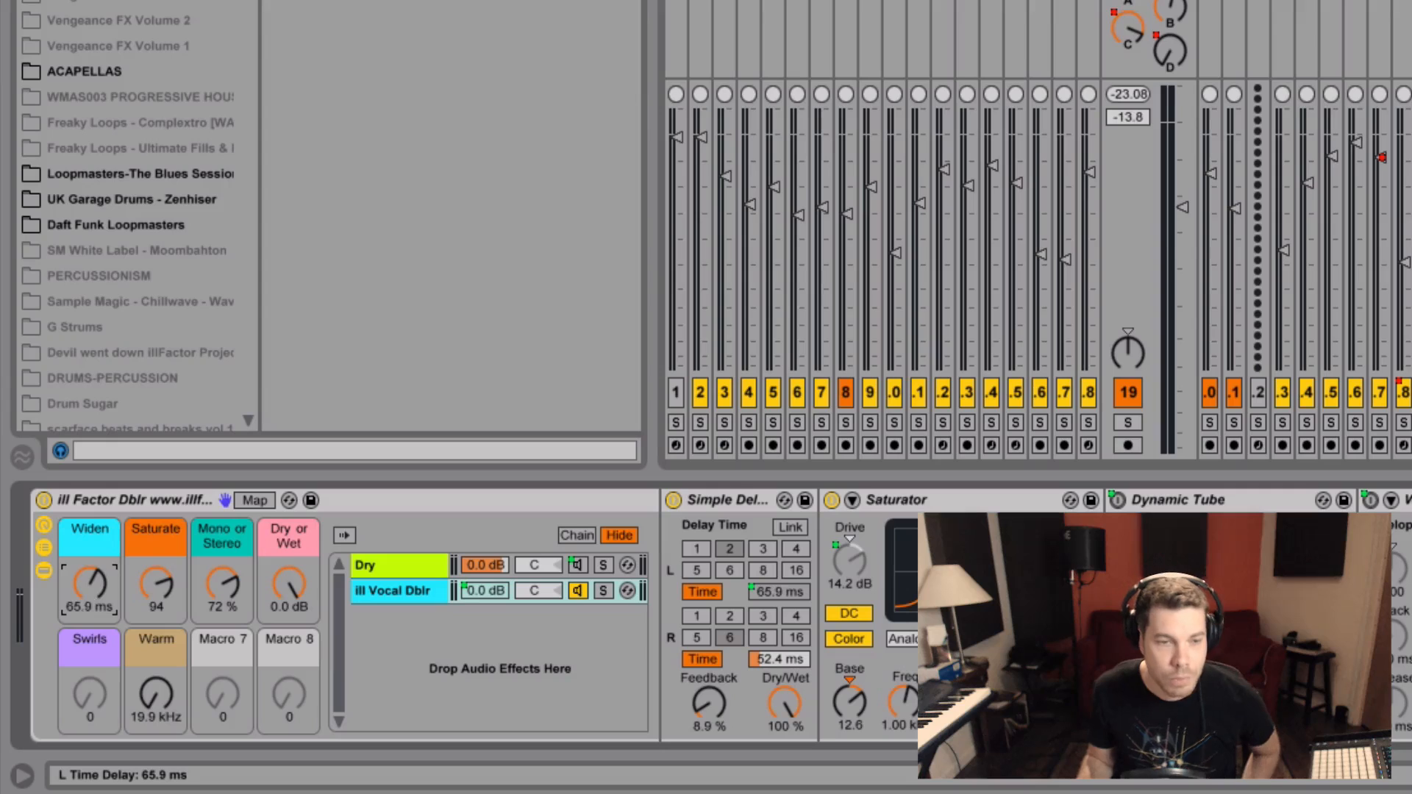
drag(86, 593, 86, 607)
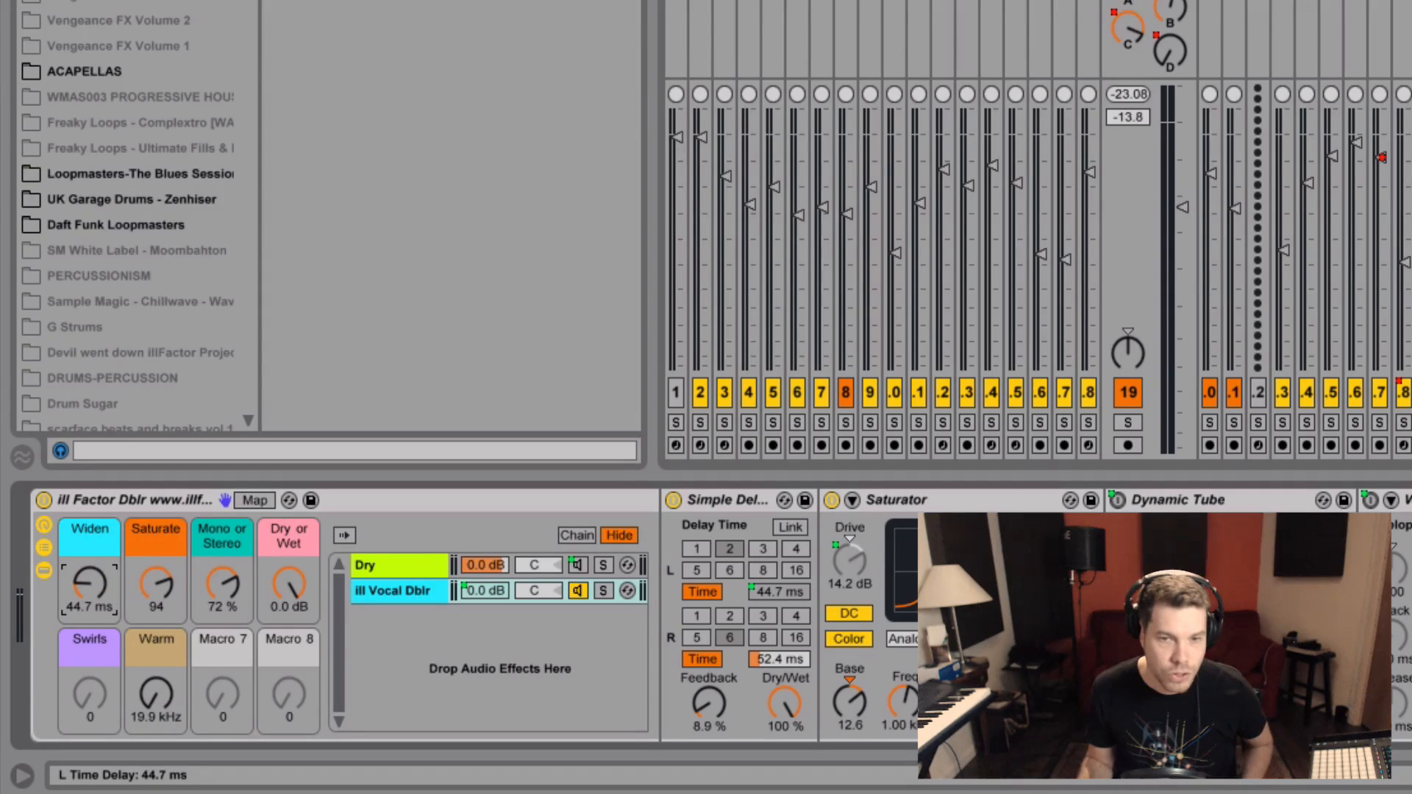
click(1123, 425)
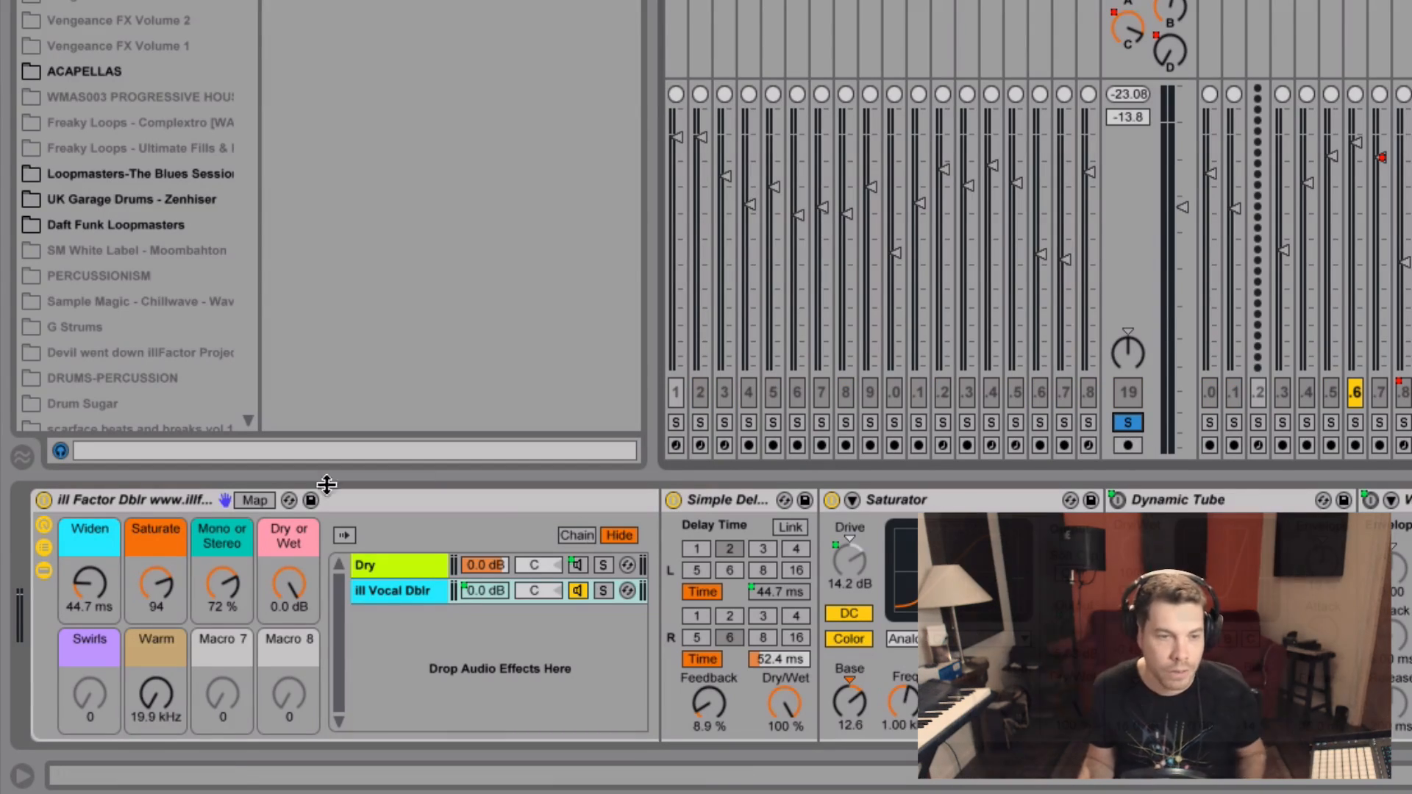
mouse_move(94, 583)
mouse_down()
mouse_move(94, 552)
mouse_move(94, 598)
mouse_up()
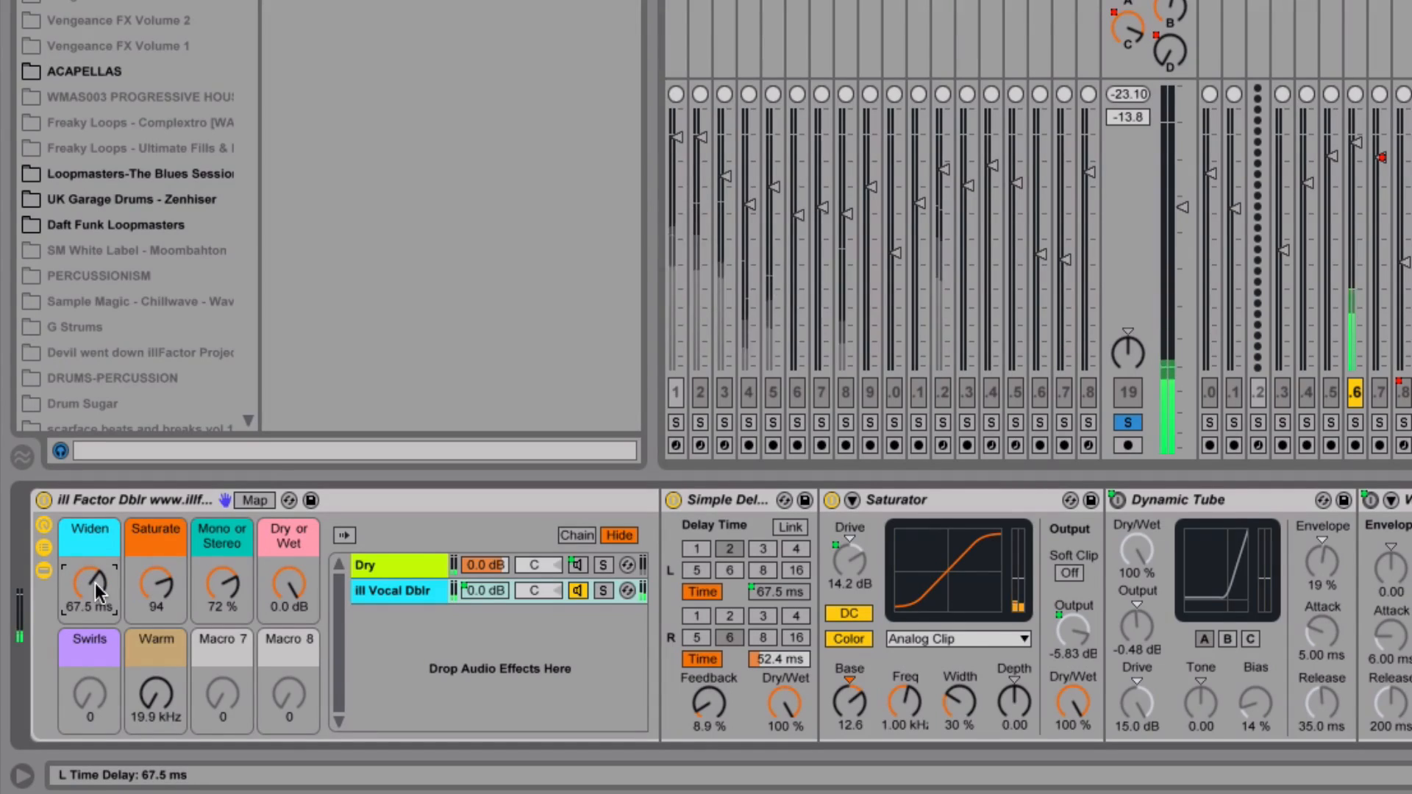
key(space)
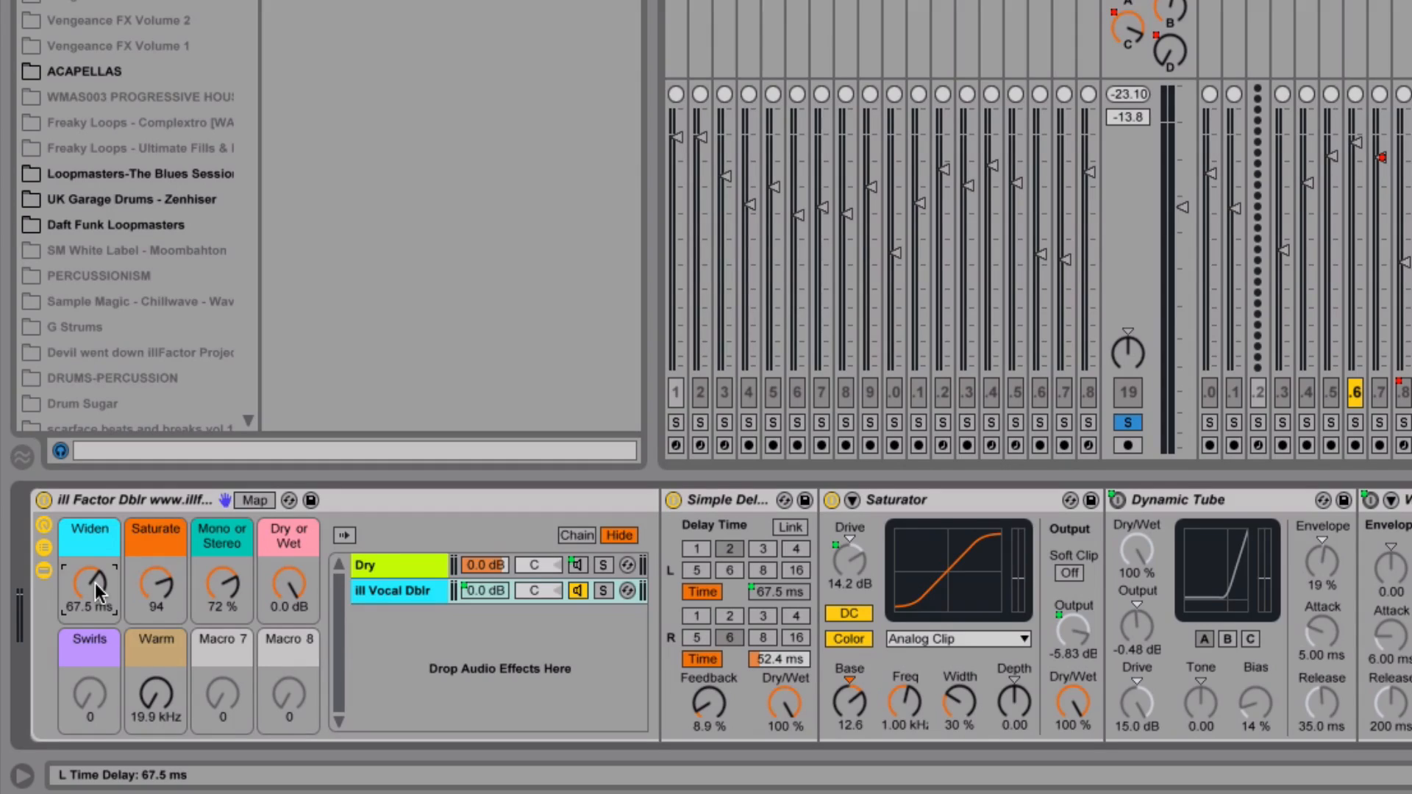
mouse_move(95, 583)
mouse_down()
mouse_move(95, 612)
mouse_move(94, 564)
mouse_move(95, 606)
mouse_up()
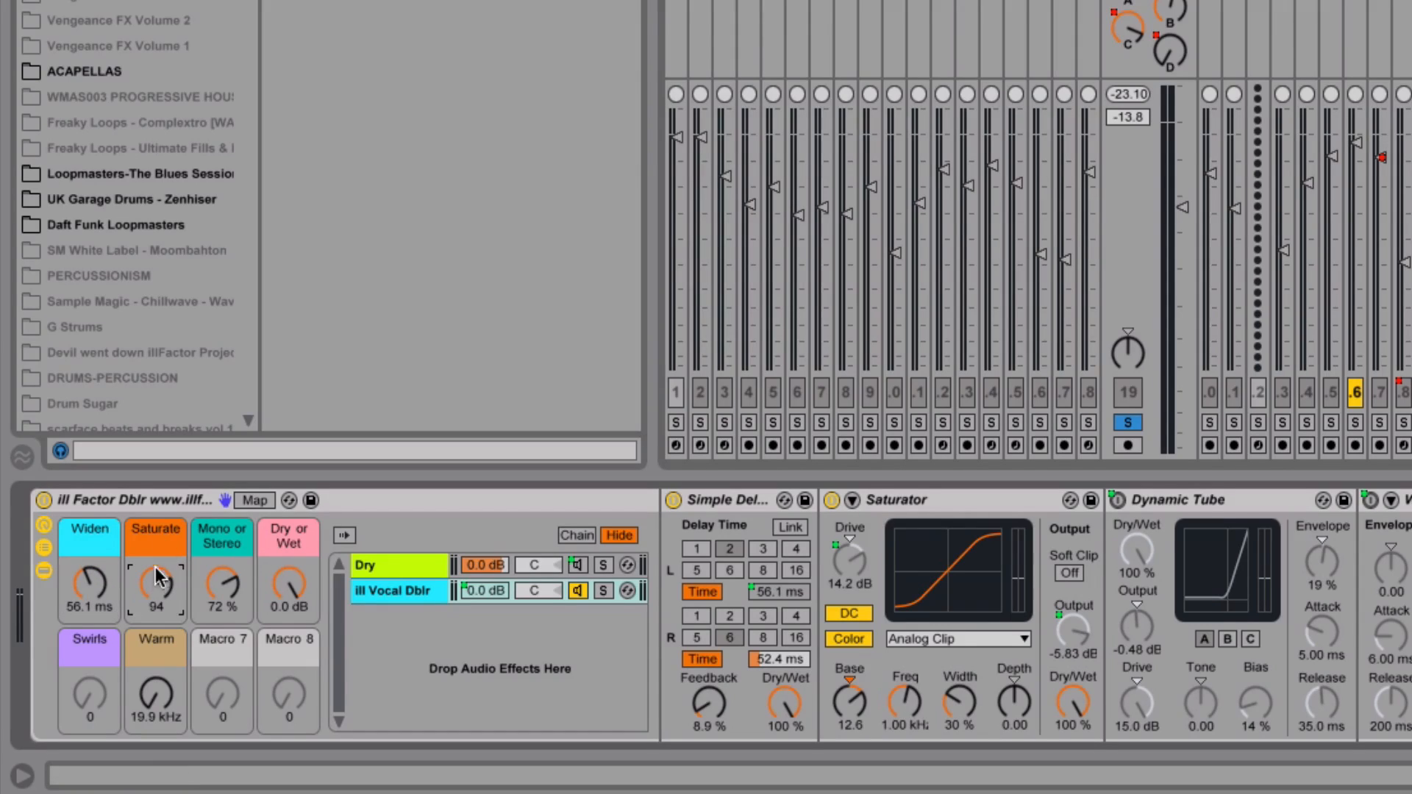
Dial the Saturate macro down and back up to 109, driving the Saturator to 16.4 dB
drag(156, 566, 153, 600)
drag(159, 581, 156, 509)
drag(151, 585, 151, 590)
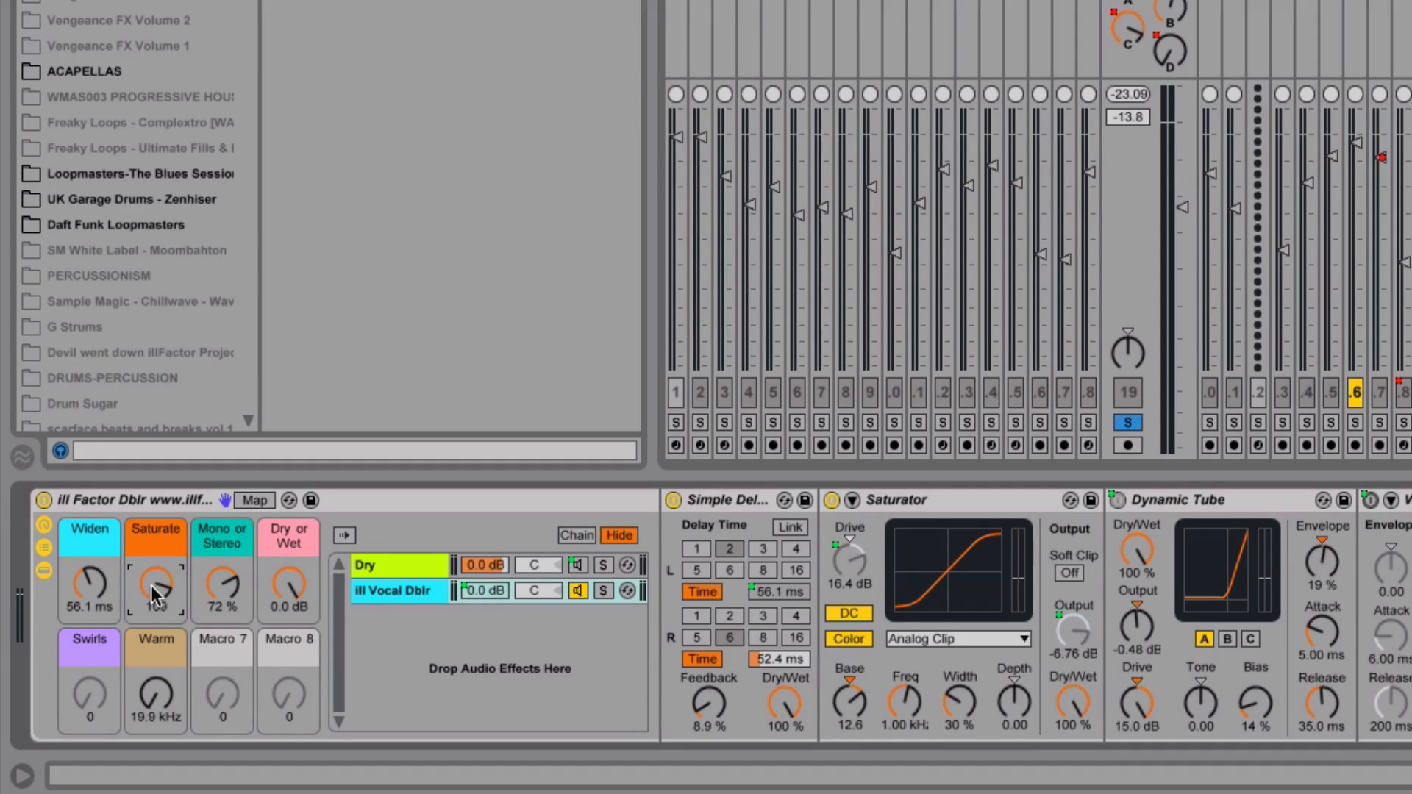
click(222, 587)
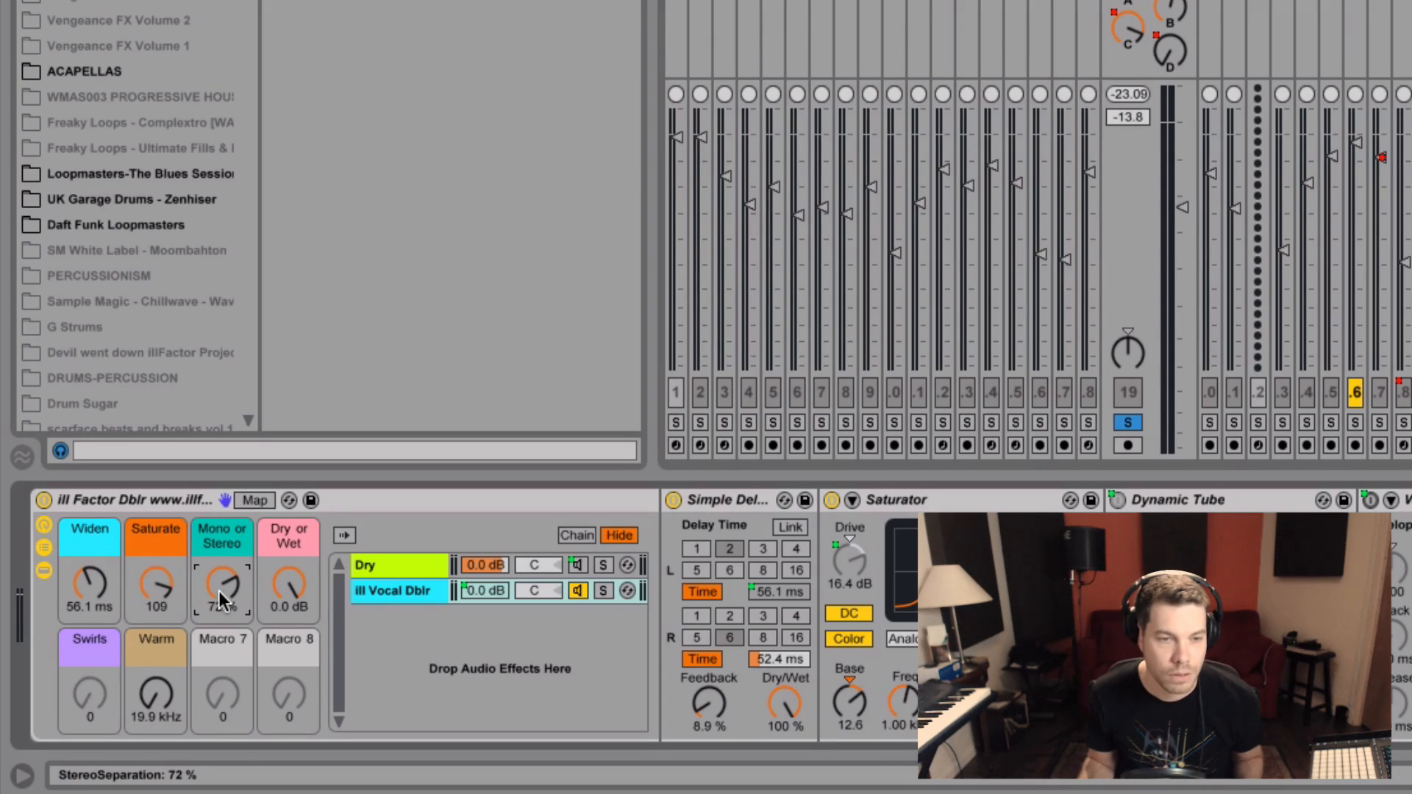
Narrow the Mono or Stereo macro to 43% stereo width
drag(213, 592, 213, 547)
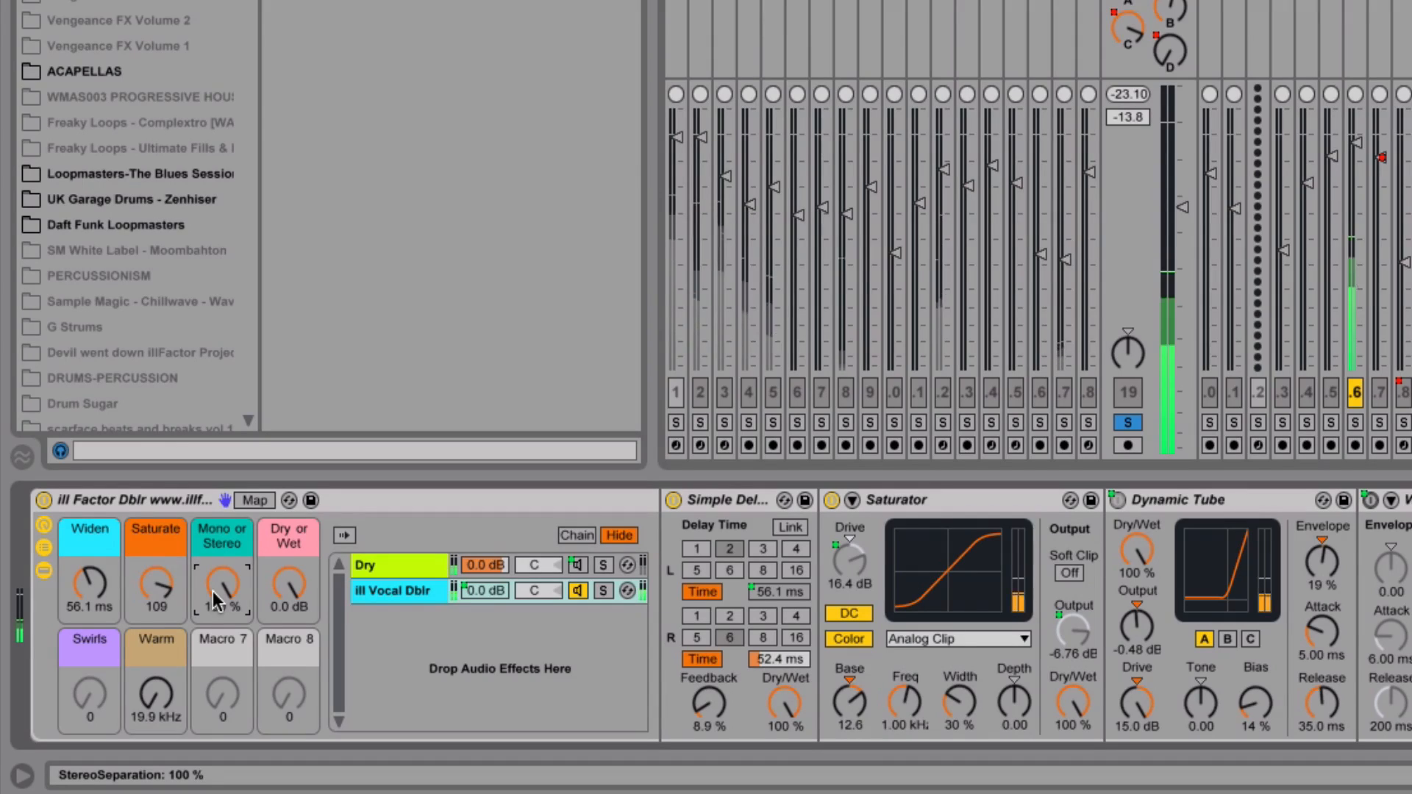
drag(213, 592, 223, 548)
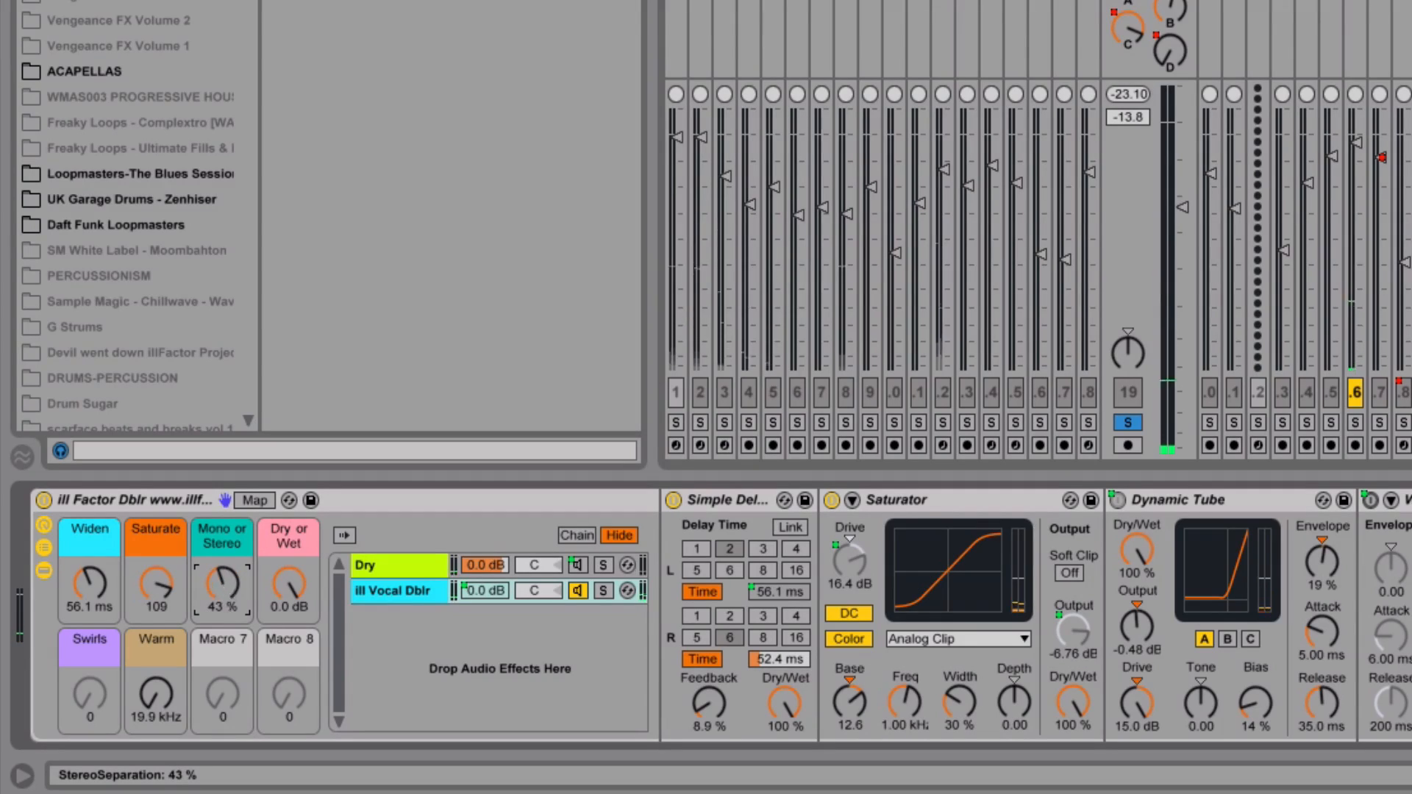
click(146, 589)
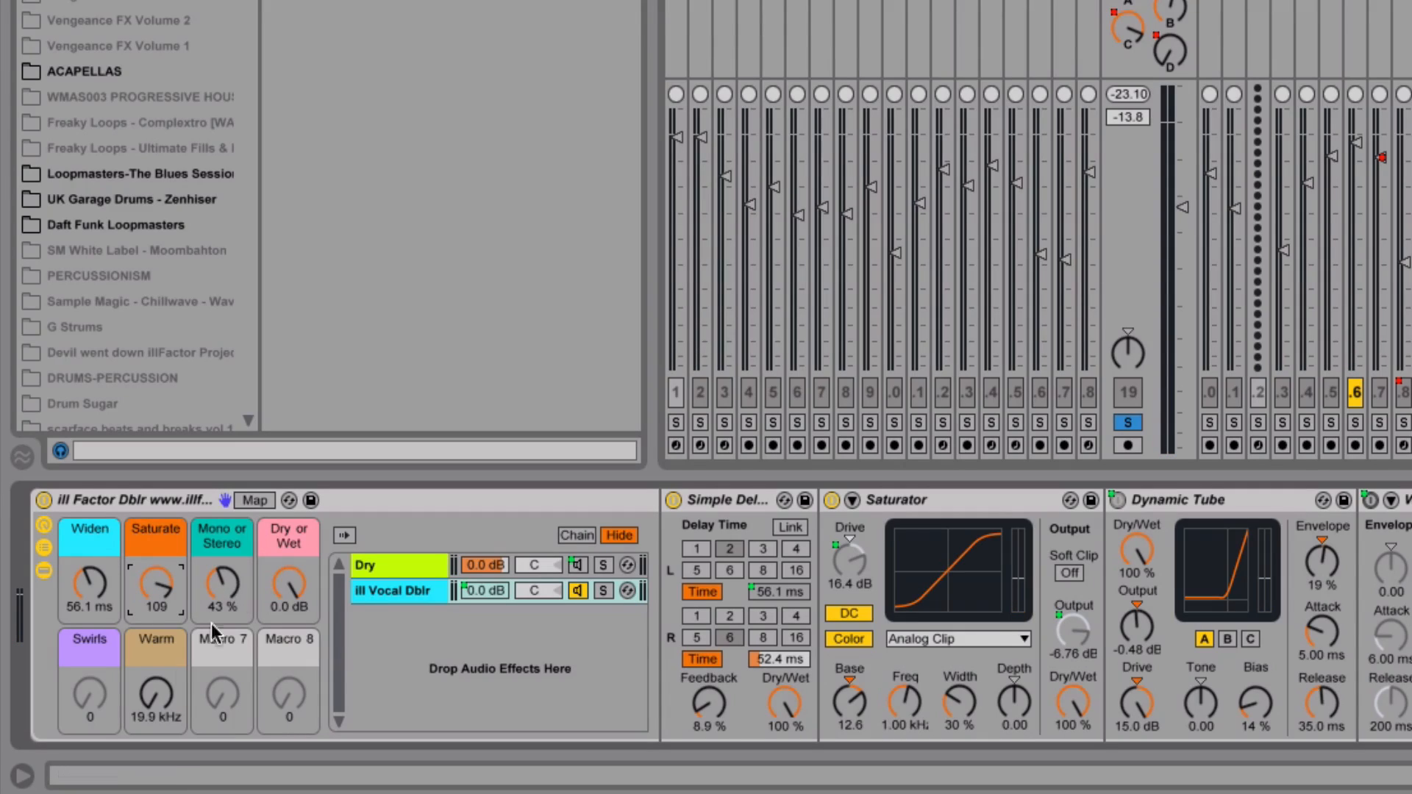
Sweep the Warm macro and settle it at 3.79 kHz, moving the Warmth filter cutoff
click(155, 678)
drag(157, 695, 158, 769)
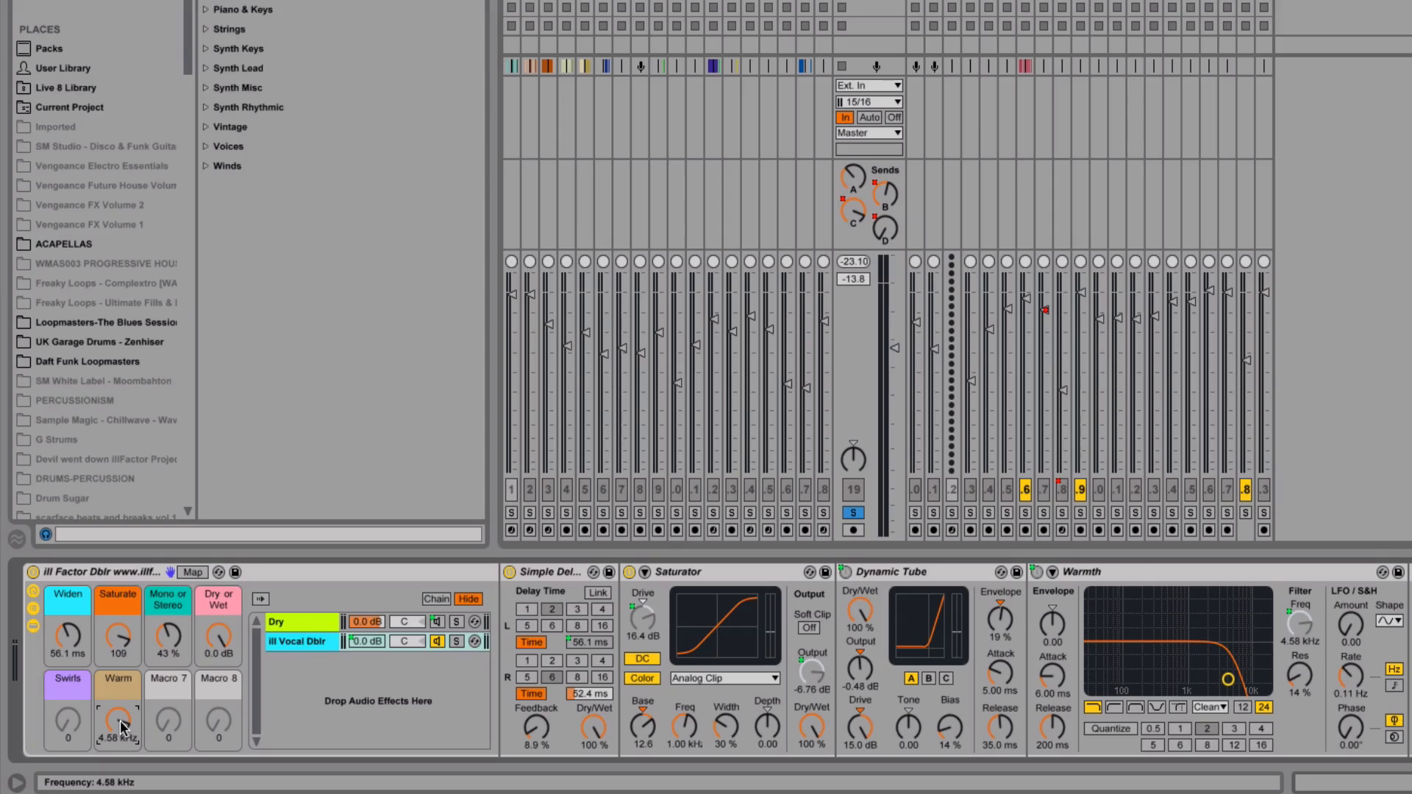
drag(125, 719, 125, 708)
mouse_move(118, 718)
mouse_down()
mouse_move(118, 731)
mouse_move(118, 720)
mouse_up()
mouse_move(115, 722)
mouse_down()
mouse_move(114, 750)
mouse_move(115, 721)
mouse_up()
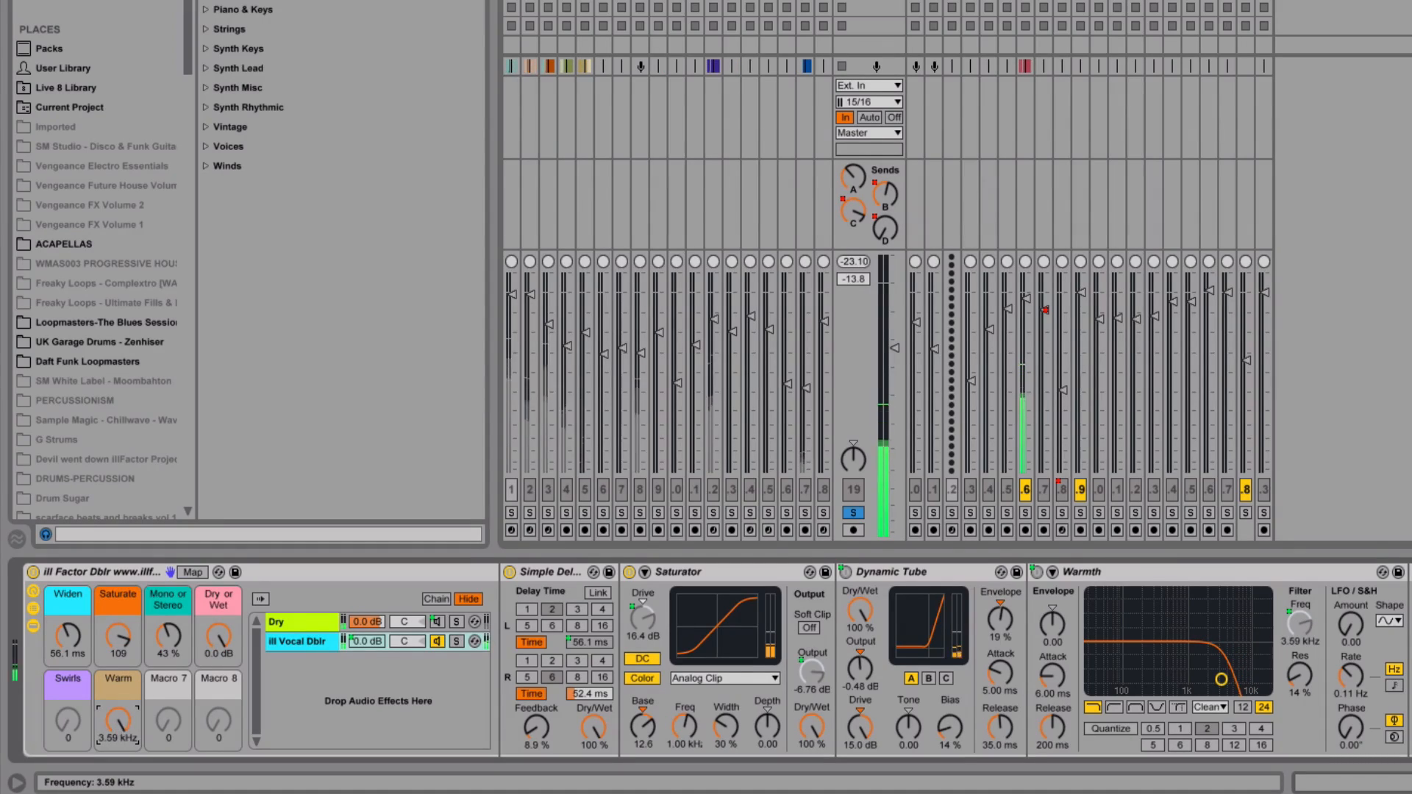
drag(116, 724, 116, 684)
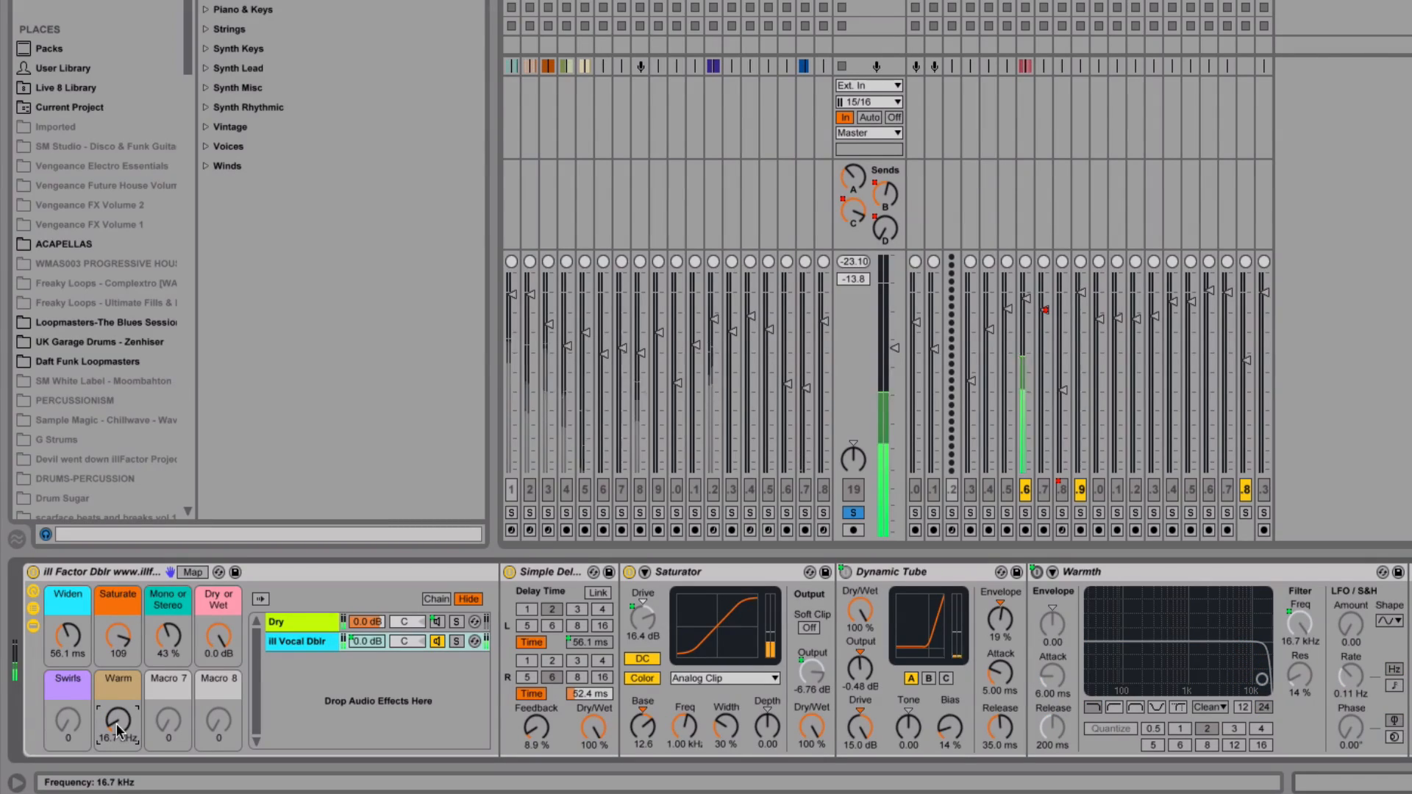
drag(118, 730, 118, 752)
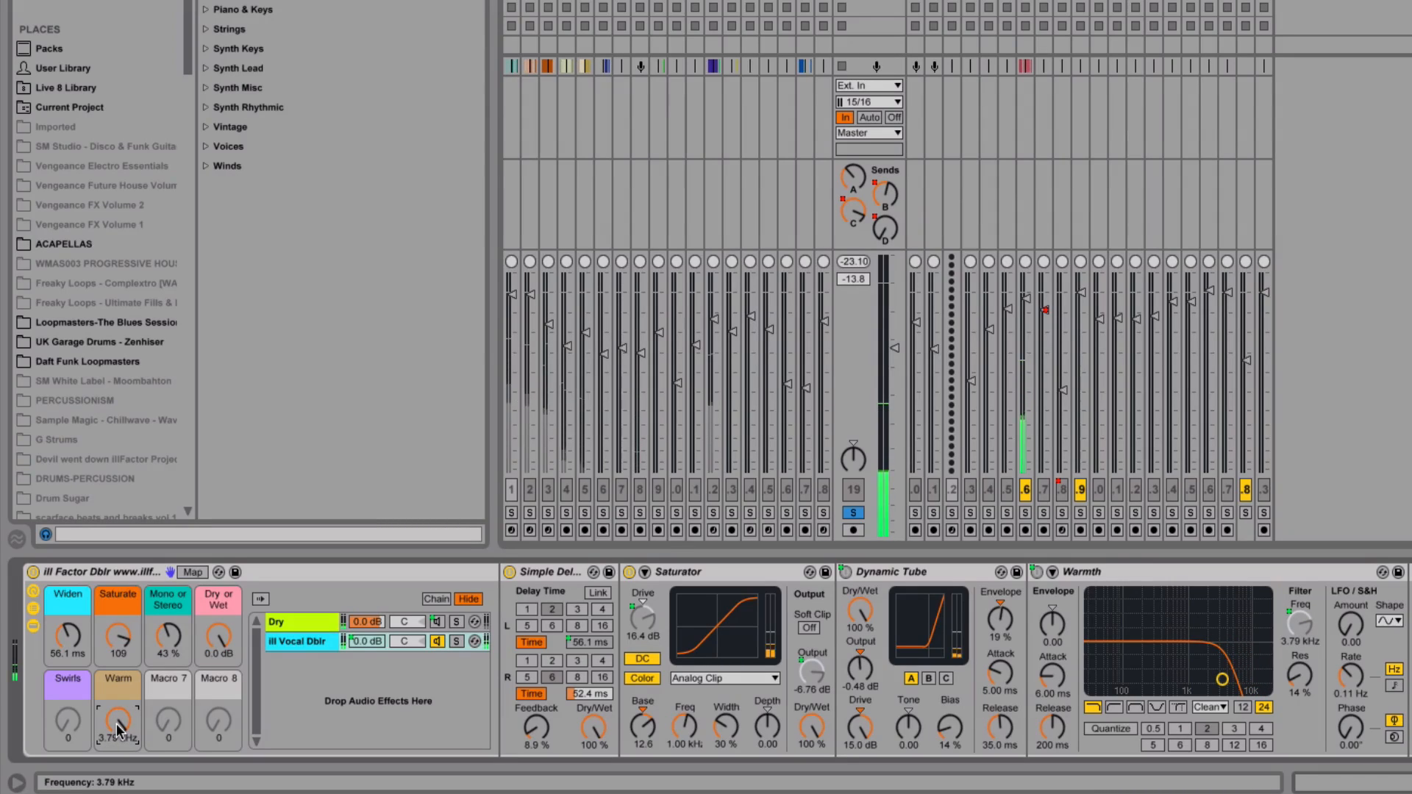
click(56, 685)
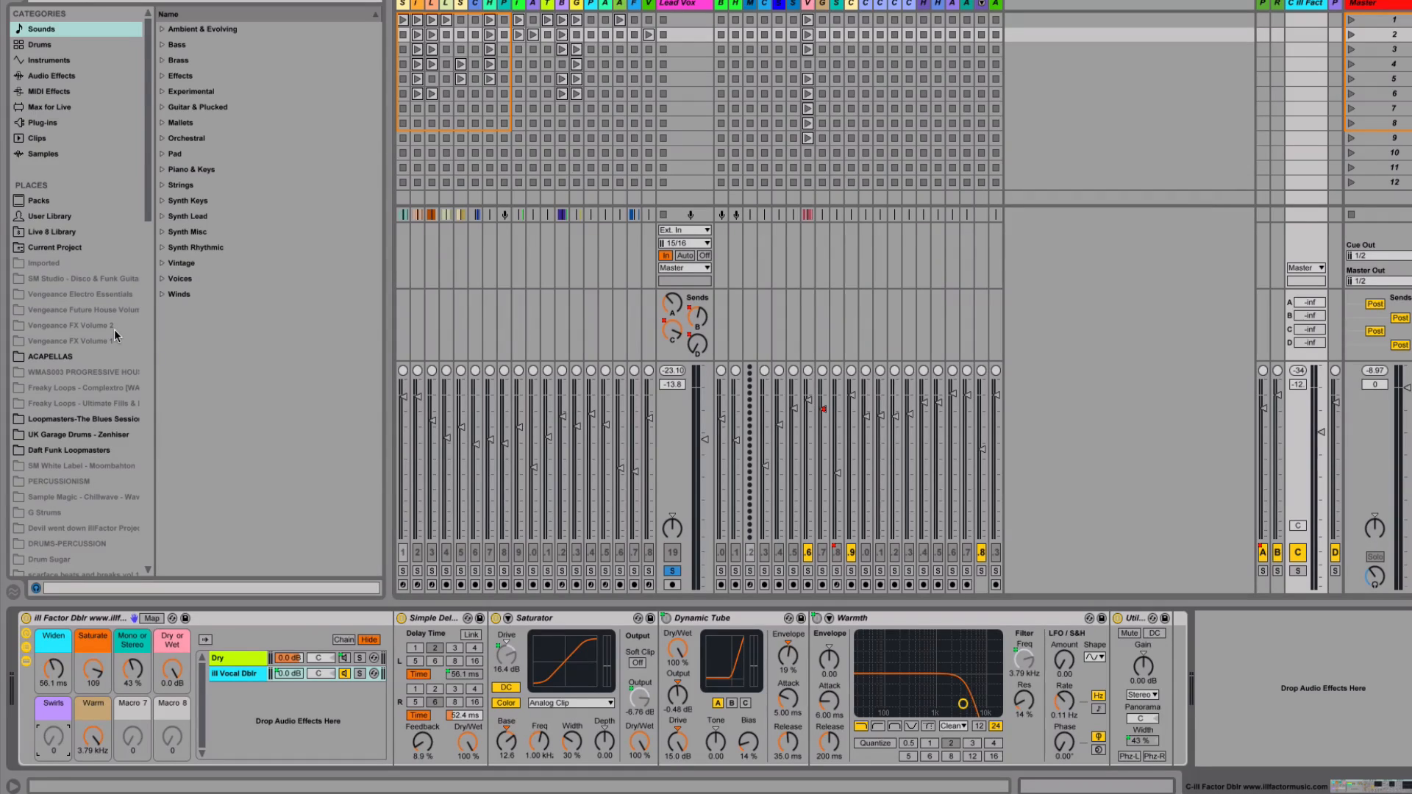
Add LFO.amxd from Max for Live's Max Audio Effect folder as a new chain in the rack
click(73, 107)
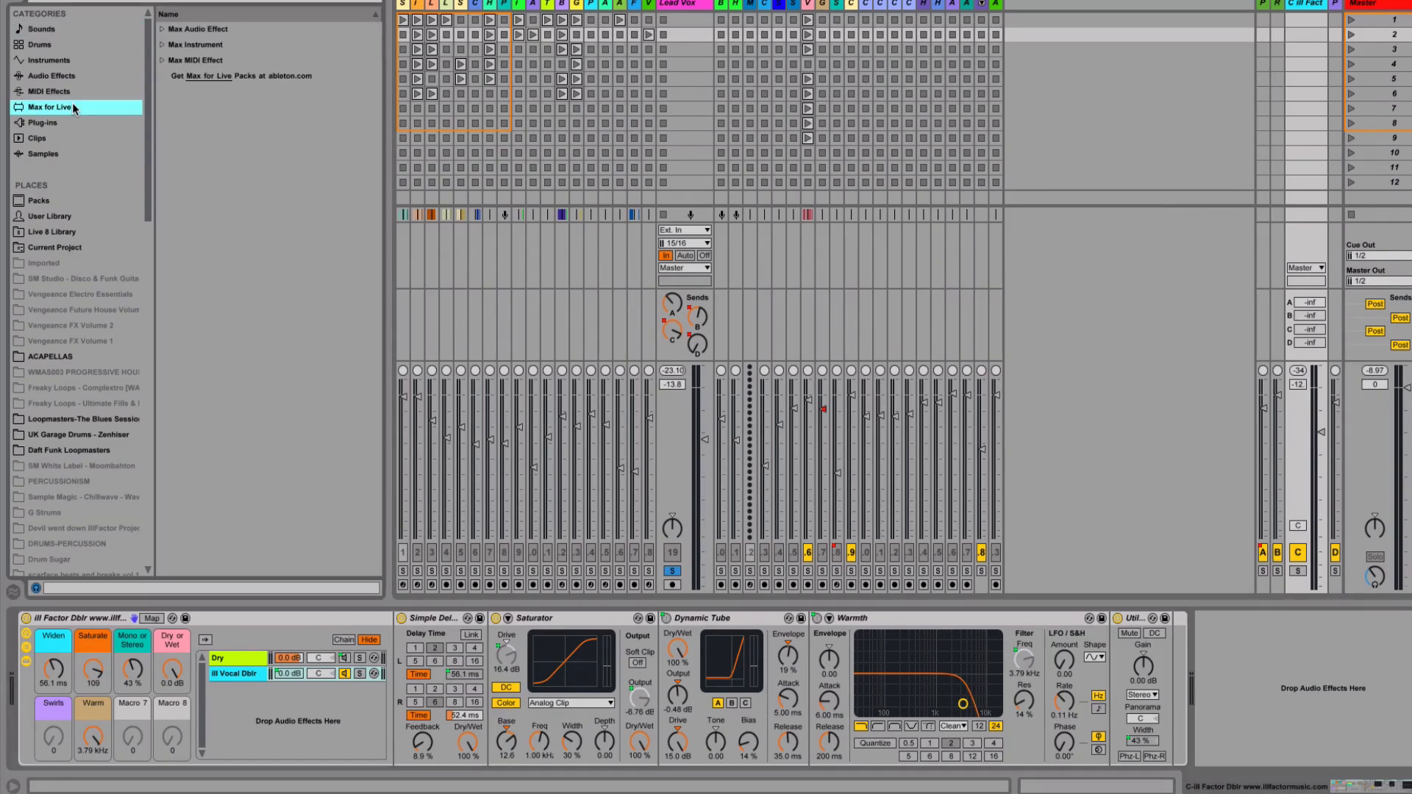
click(162, 31)
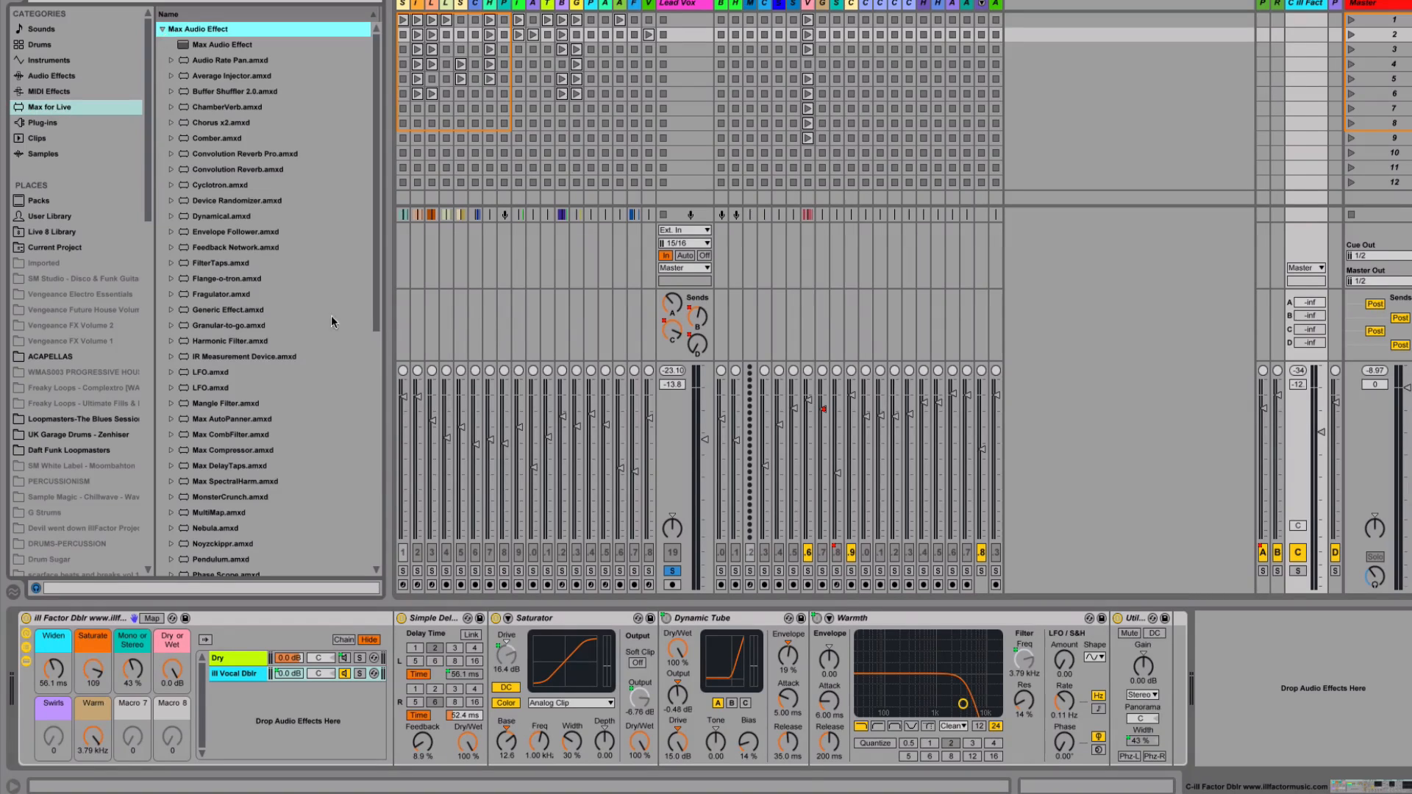
click(210, 373)
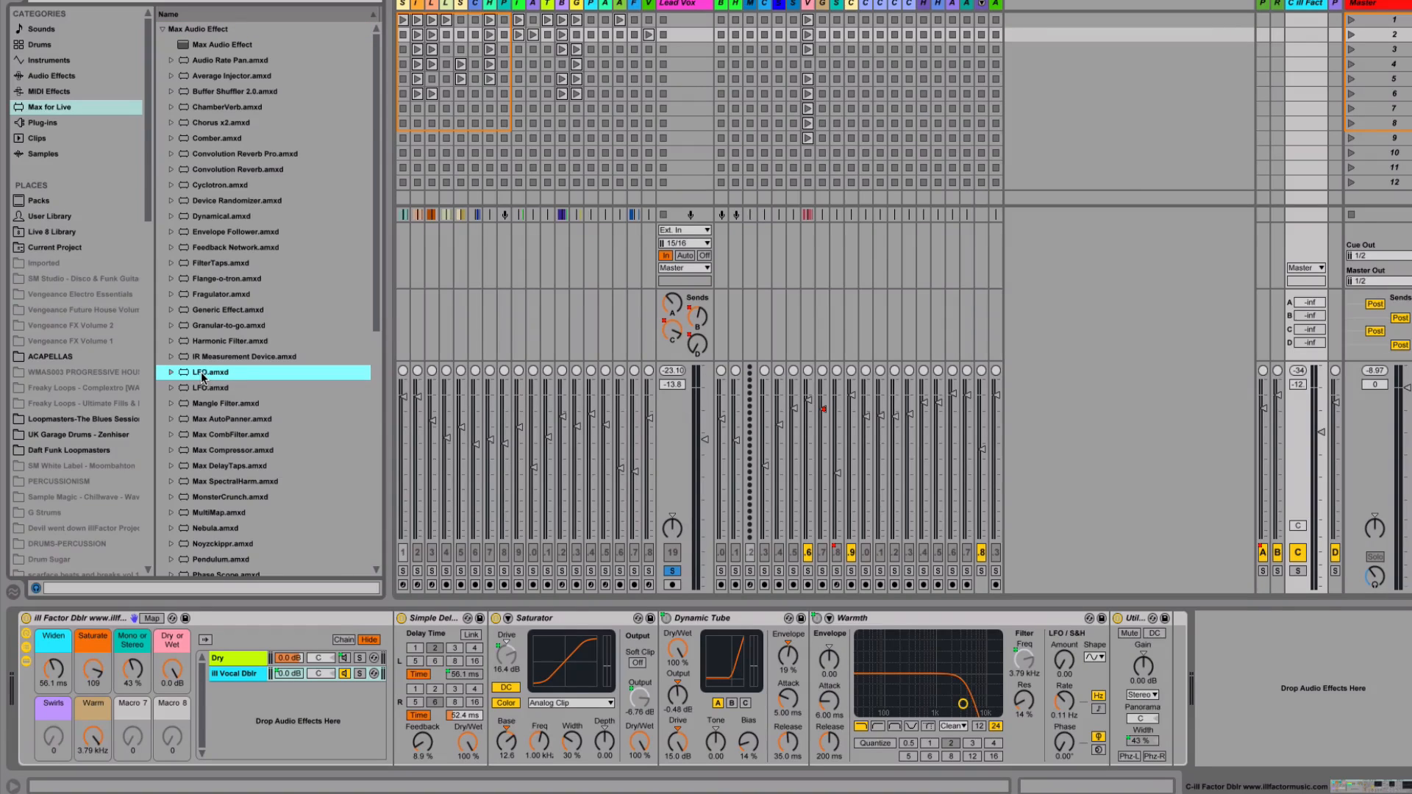
drag(201, 372, 236, 713)
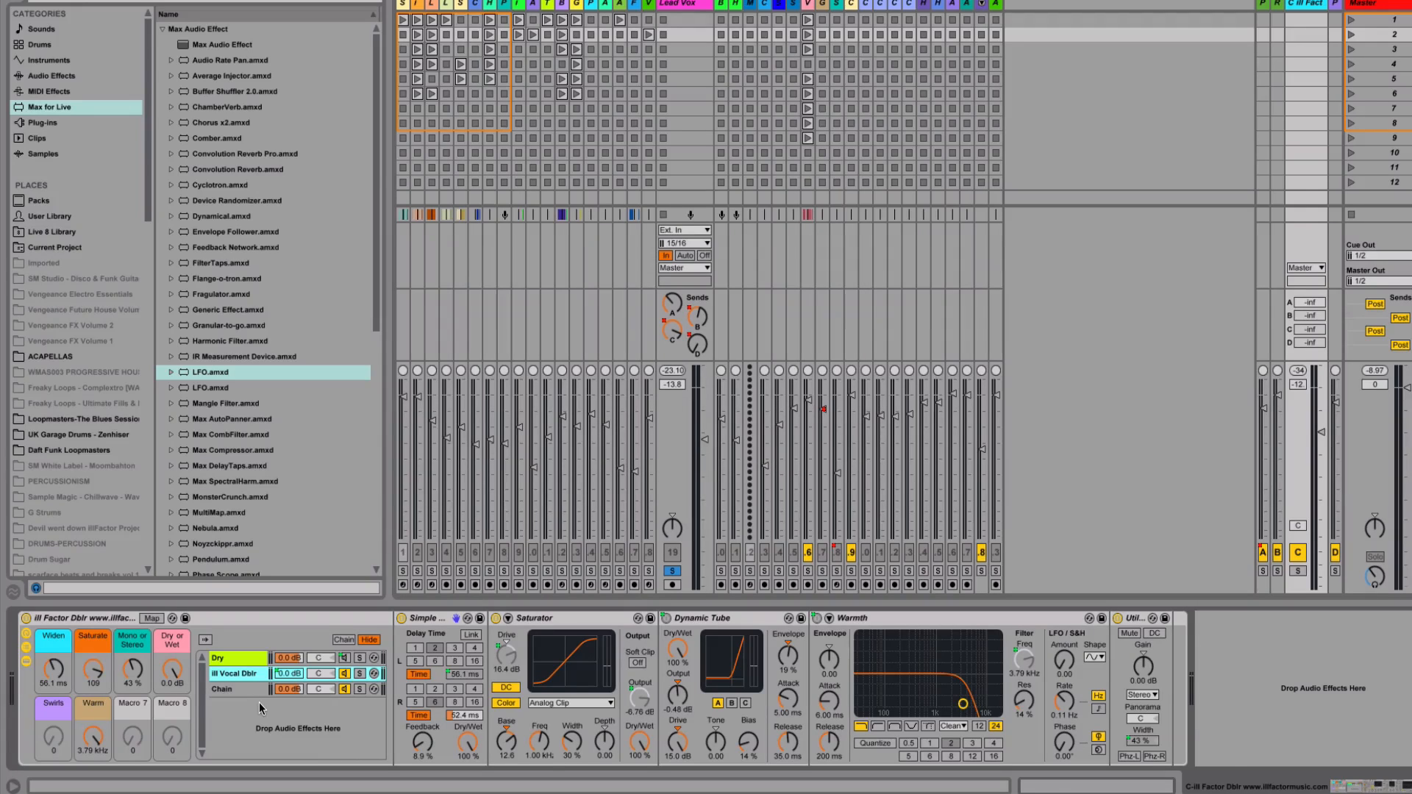
click(259, 701)
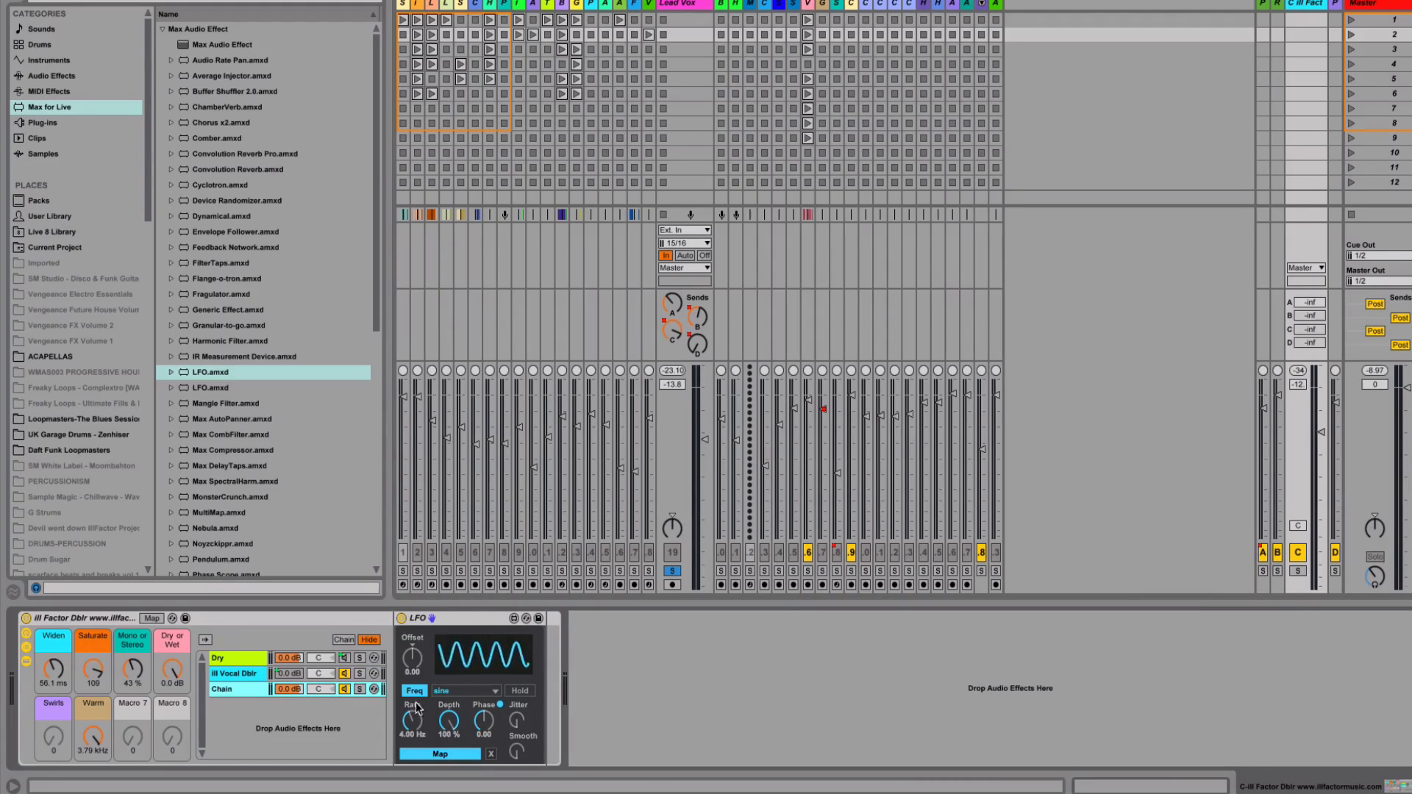
Map the chain's LFO to the Widen macro and slow its rate to 0.82 Hz
click(419, 753)
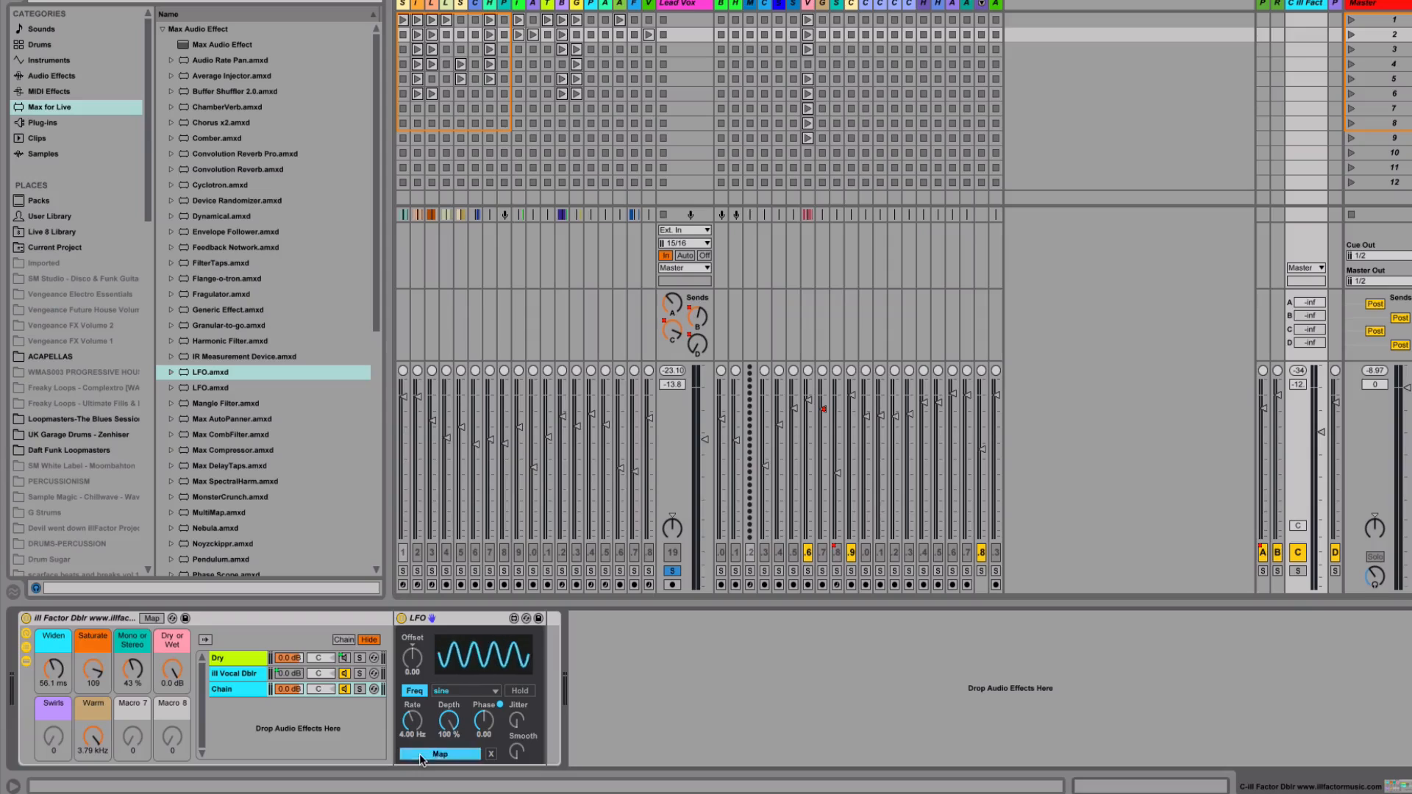
click(52, 671)
drag(417, 723, 417, 779)
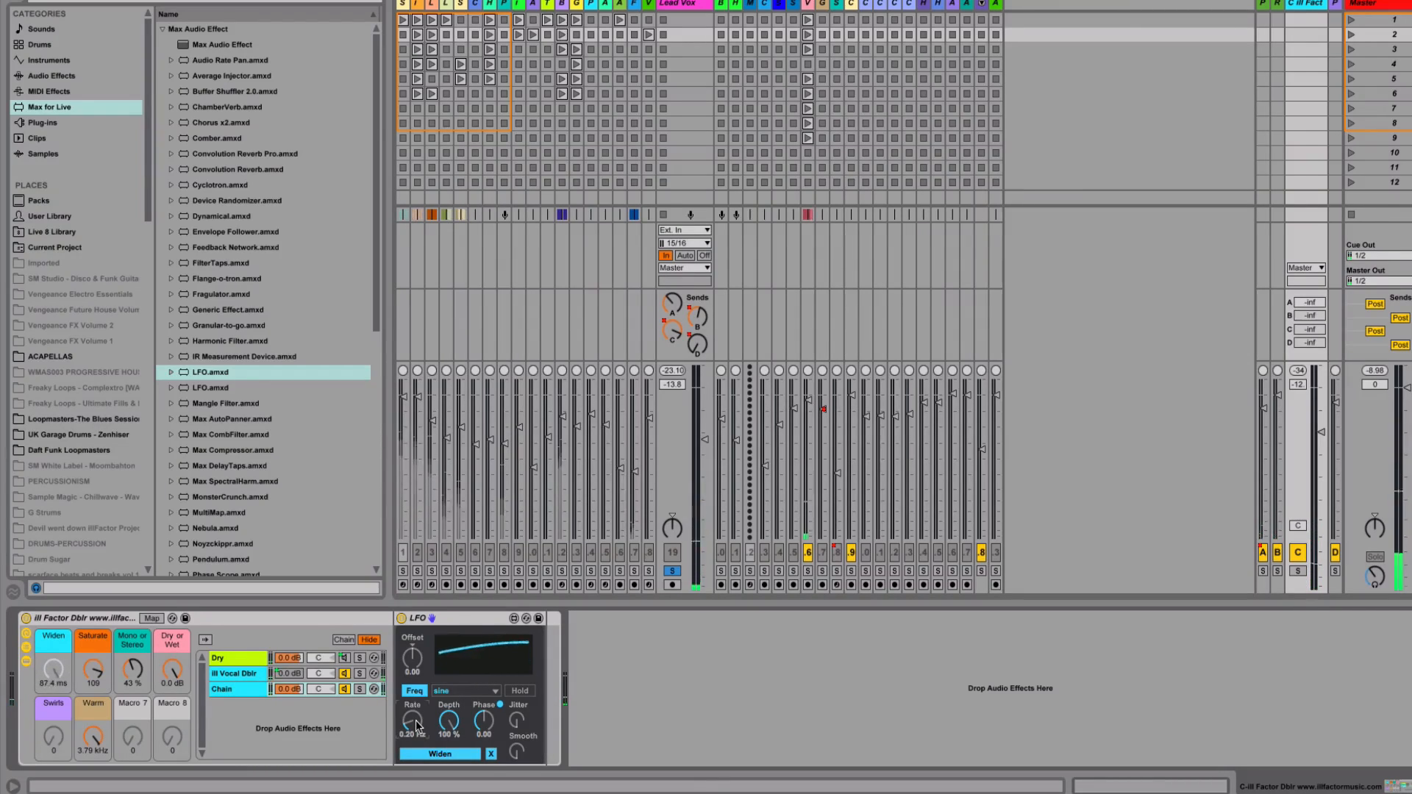
Set the LFO to a smoothed 2.60 Hz sine at 62.0% depth, then unmap it from Widen
mouse_move(417, 727)
mouse_down()
mouse_move(416, 706)
mouse_move(416, 731)
mouse_move(416, 717)
mouse_up()
drag(517, 751, 518, 728)
drag(413, 725, 449, 745)
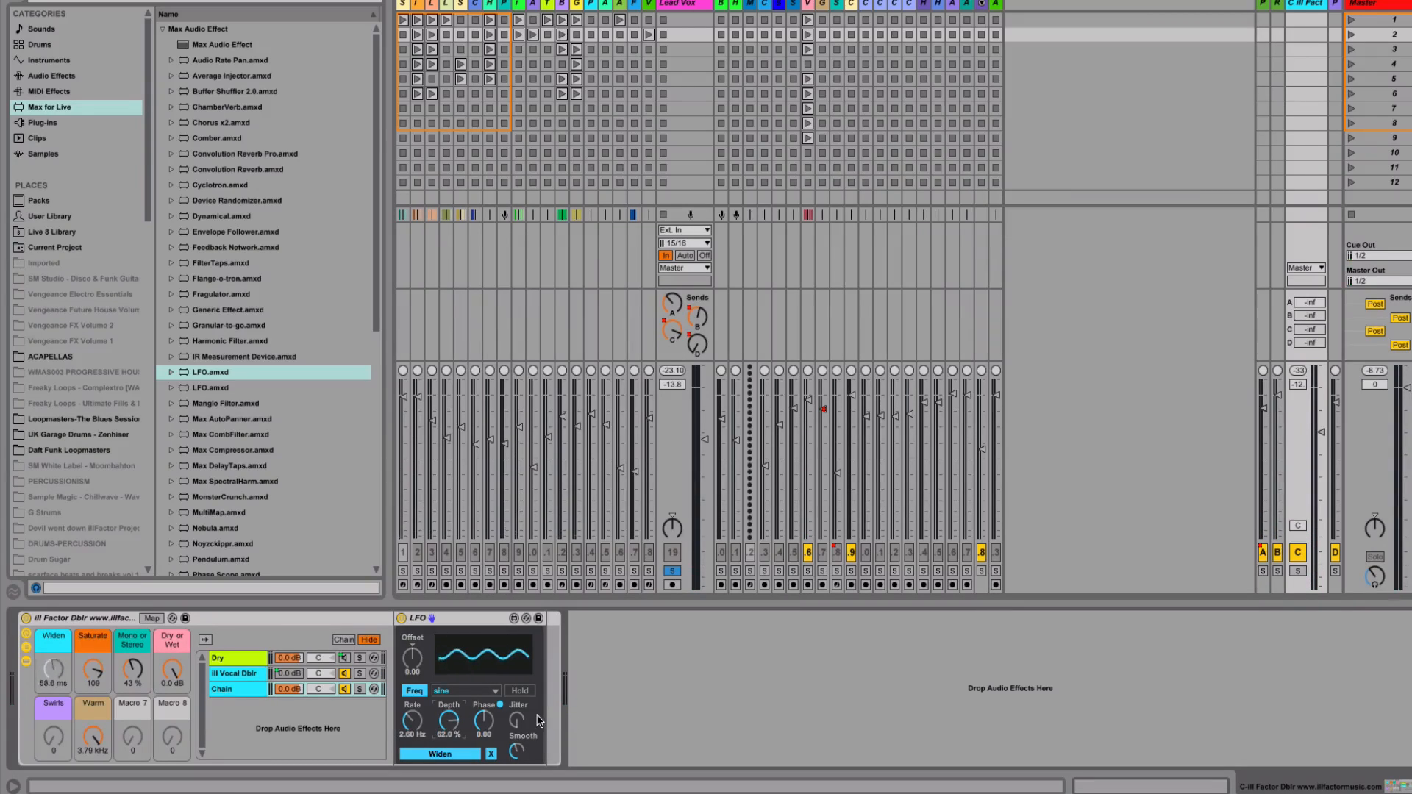
click(490, 753)
Raise the Warm macro to 4.17 kHz and lower the C-ill Fact return to about -13.3 dB
click(53, 669)
drag(94, 737, 93, 730)
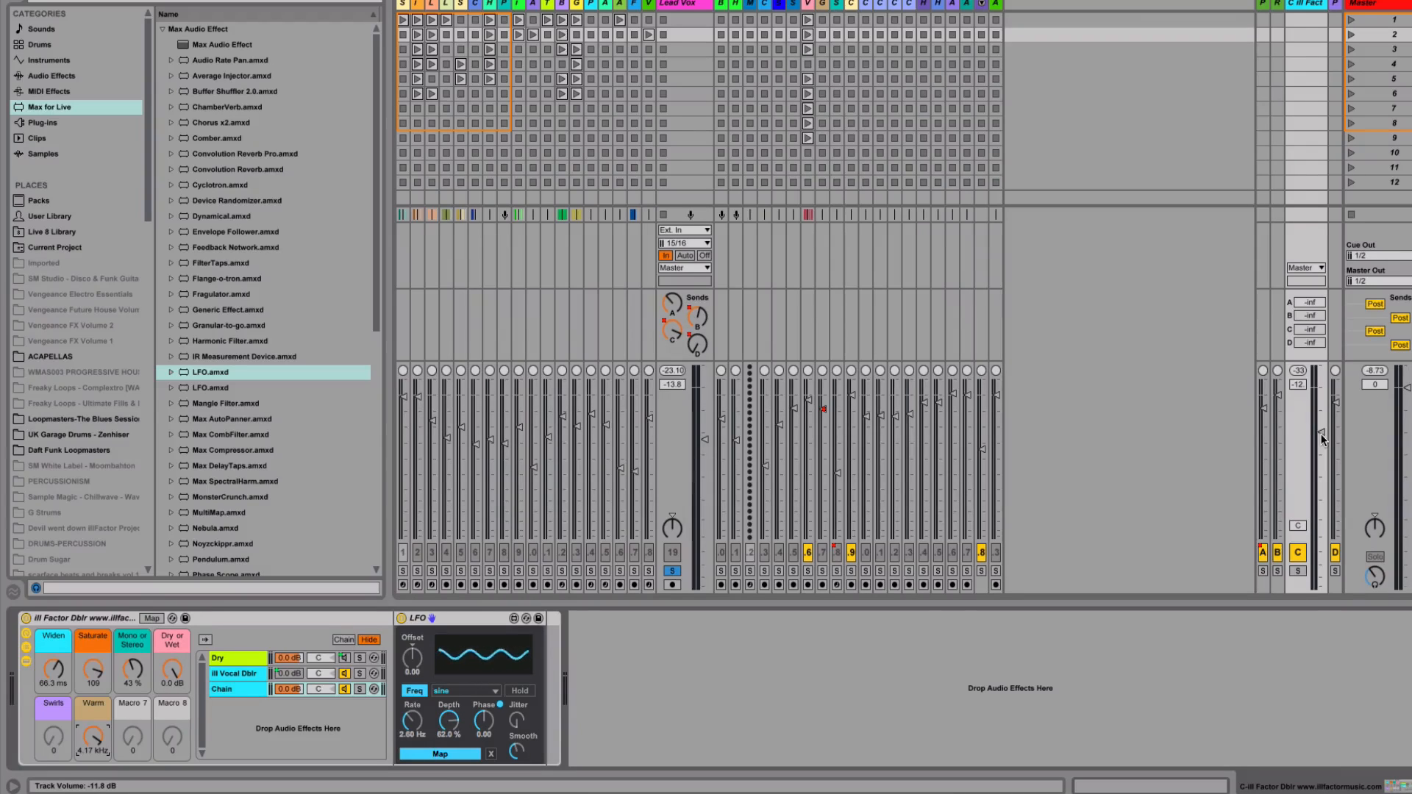
drag(1321, 438, 1320, 440)
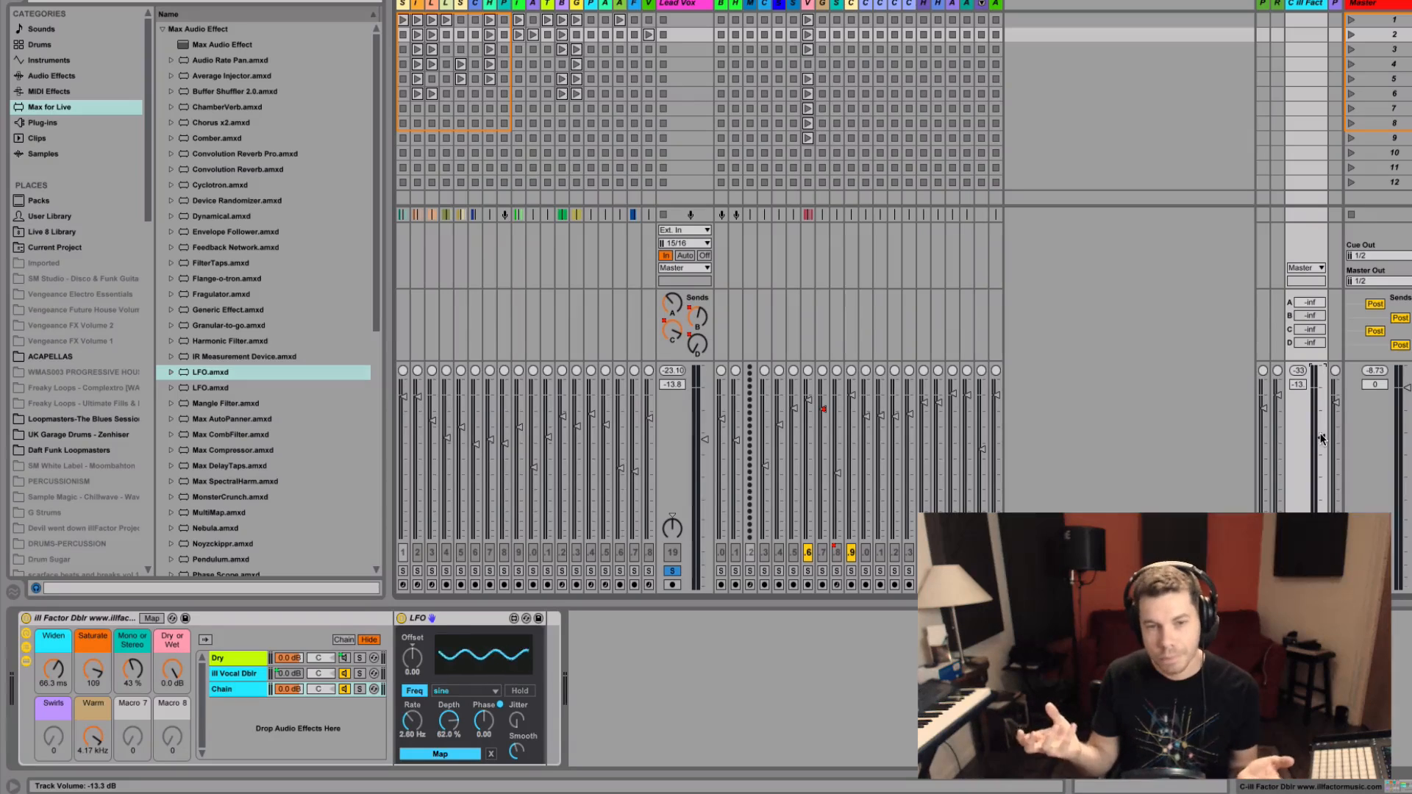
Unsolo track 19, compare return C off and on, then show the Lead Vox device chain
click(672, 572)
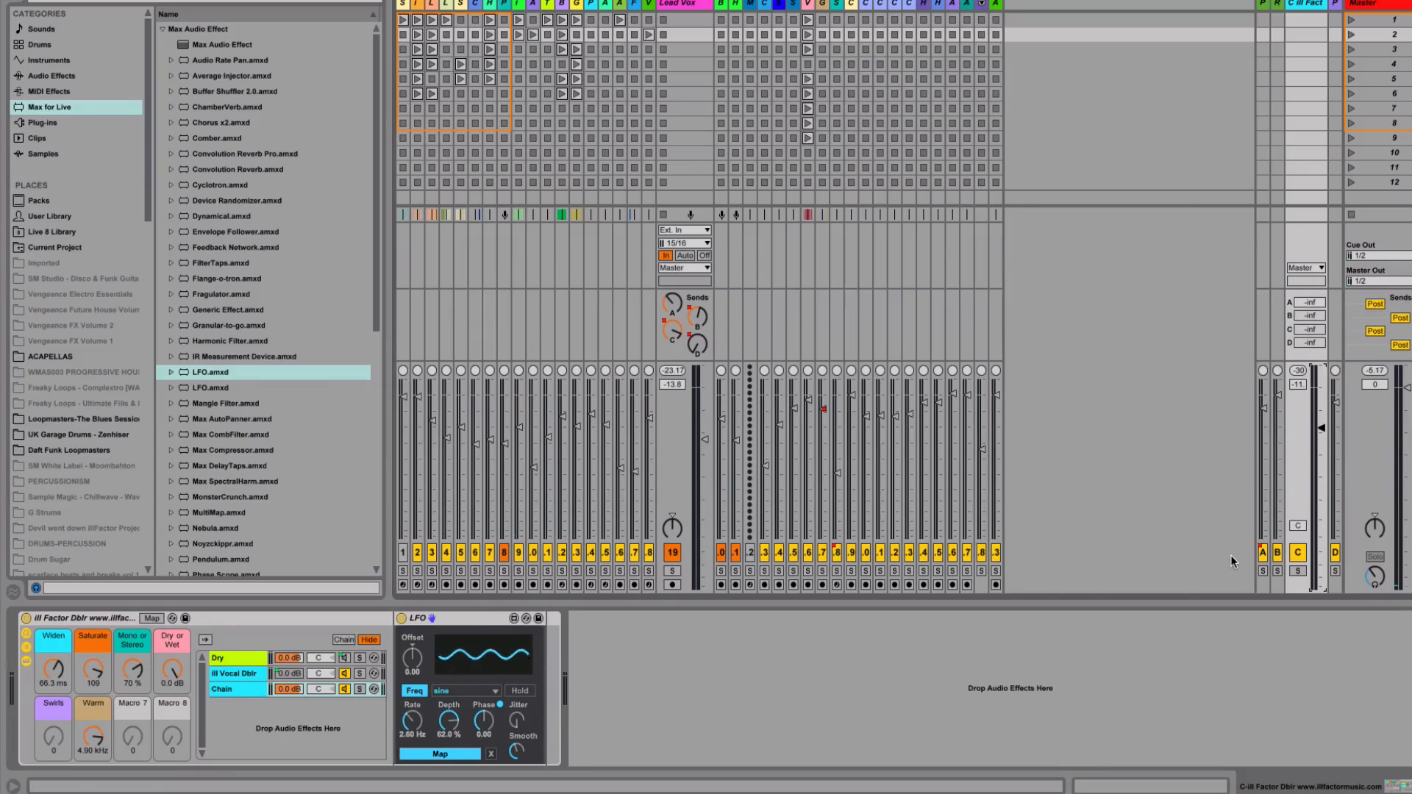
key(Tab)
key(Tab)
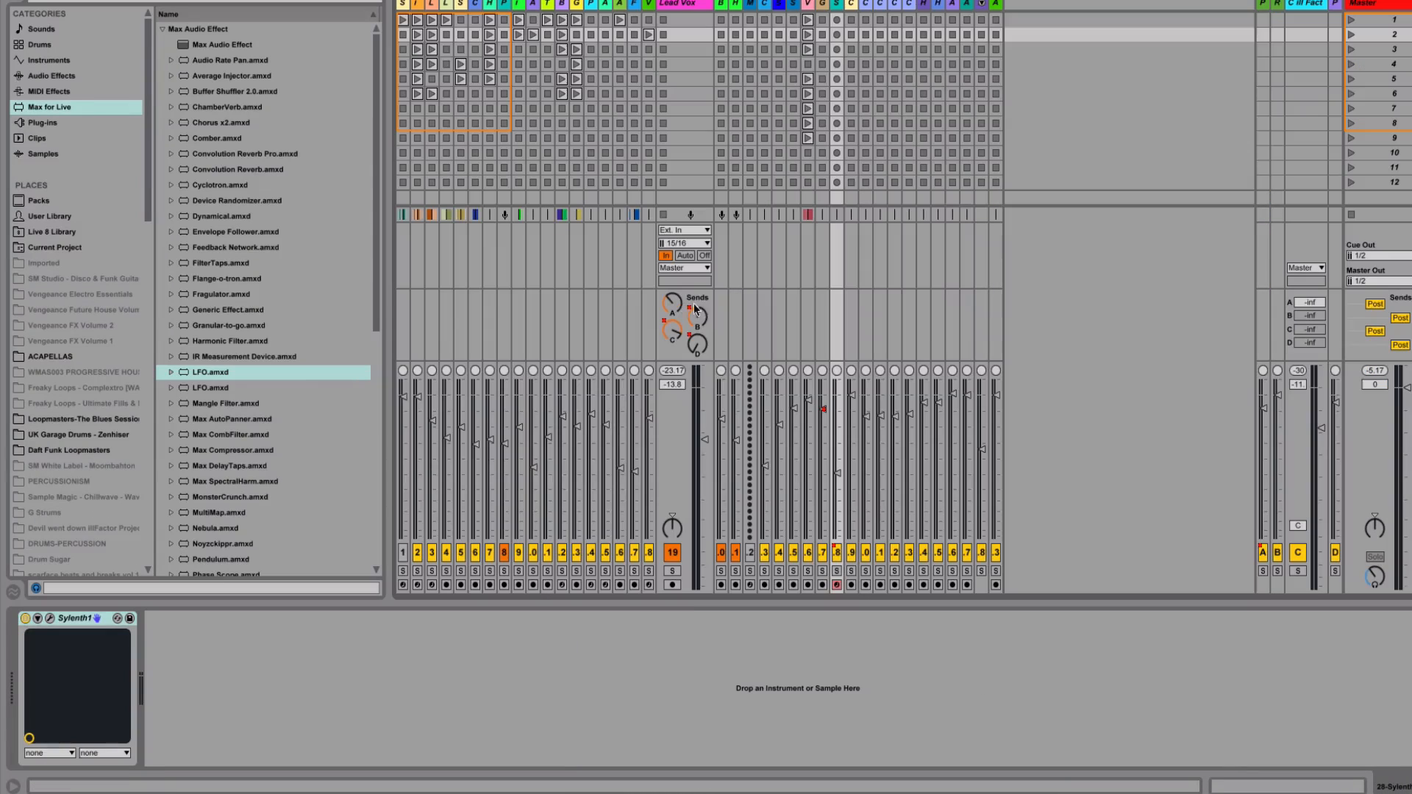
click(1299, 557)
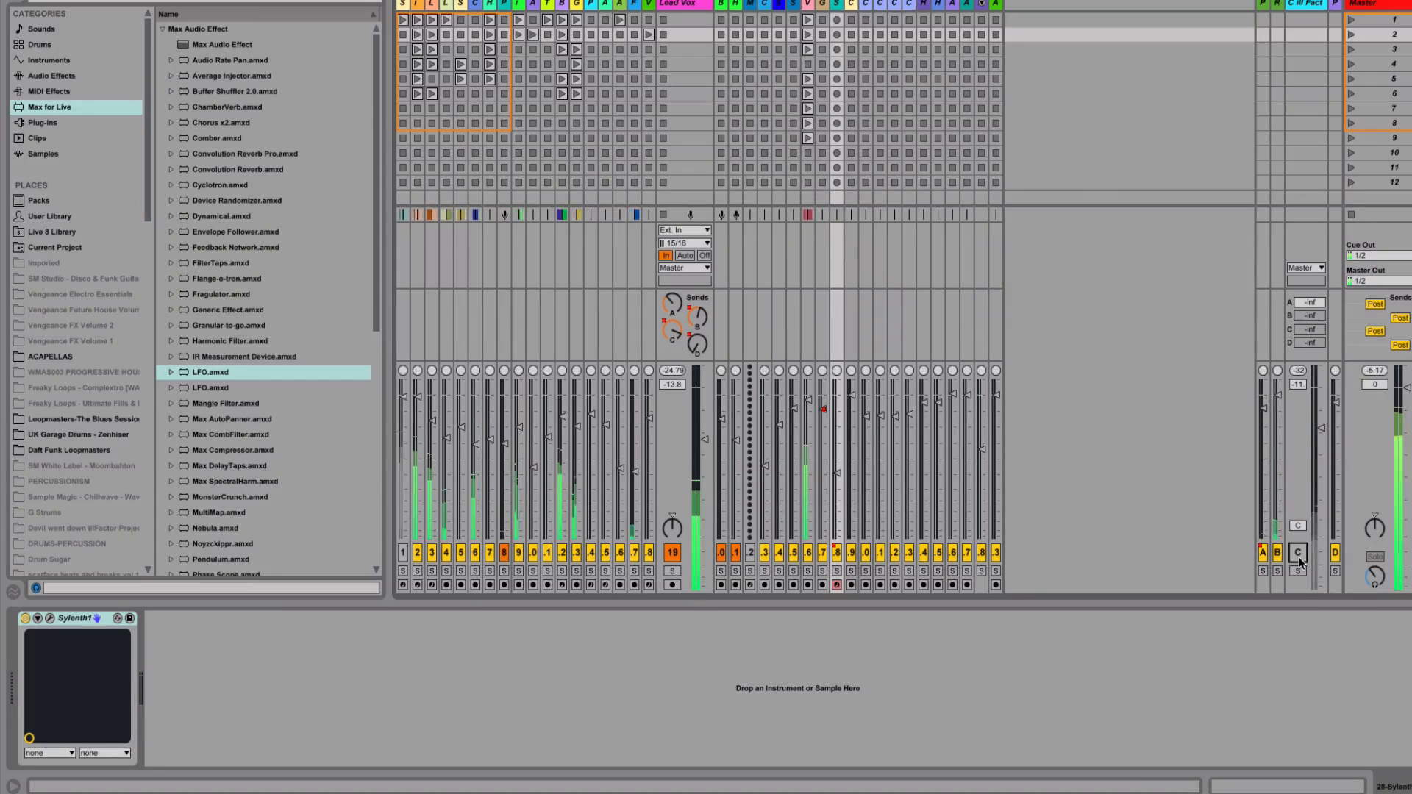
click(1298, 553)
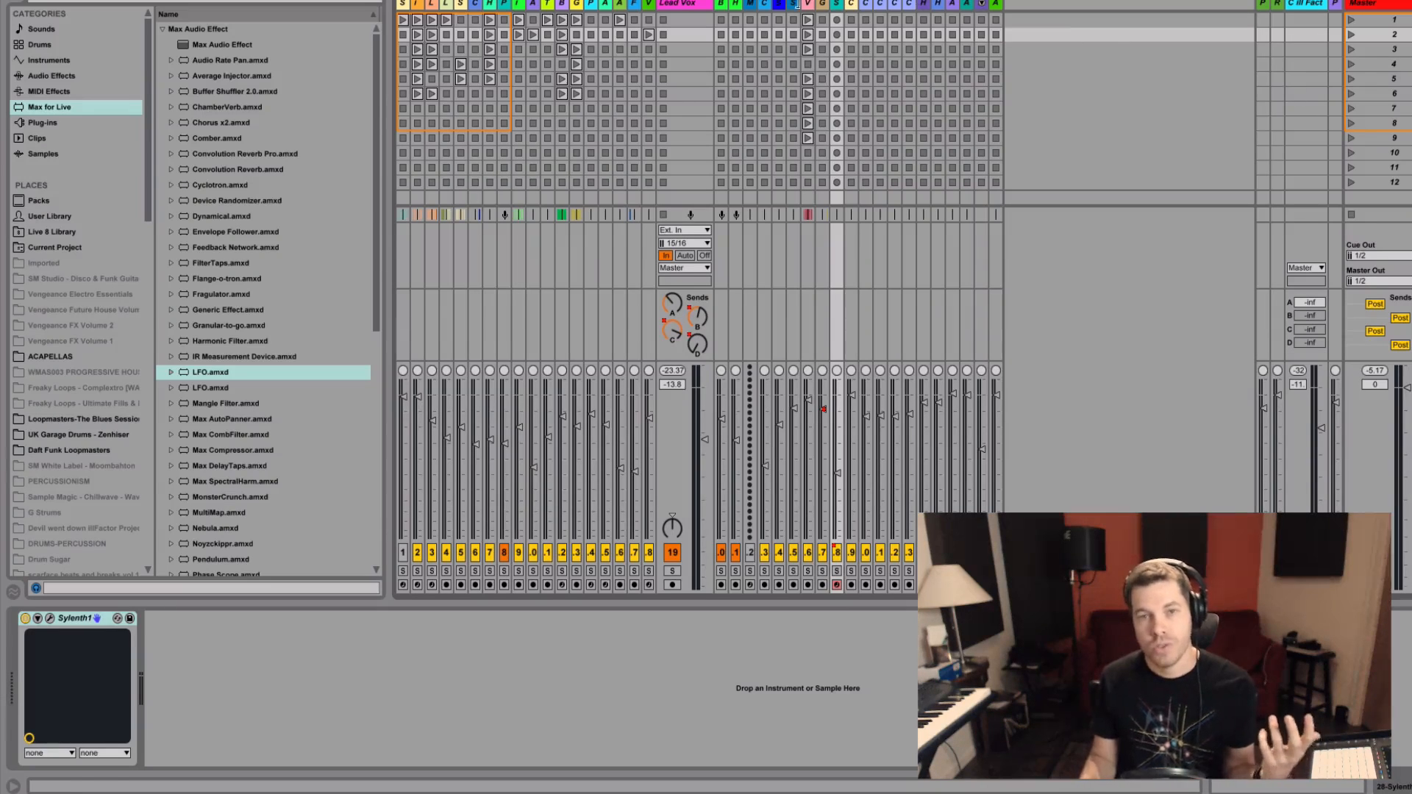
click(694, 3)
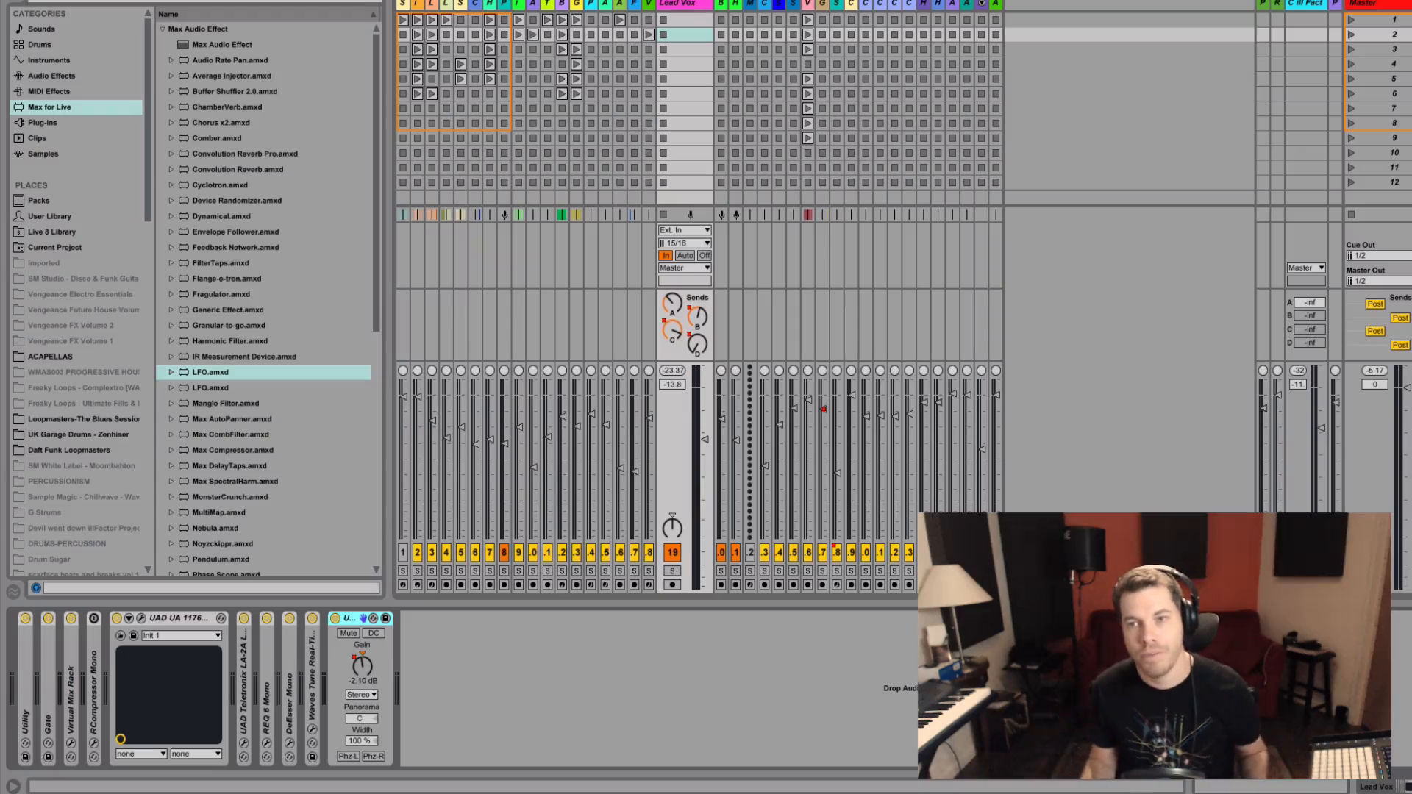
Select the ill Fact return track to display its rack and LFO
click(1293, 4)
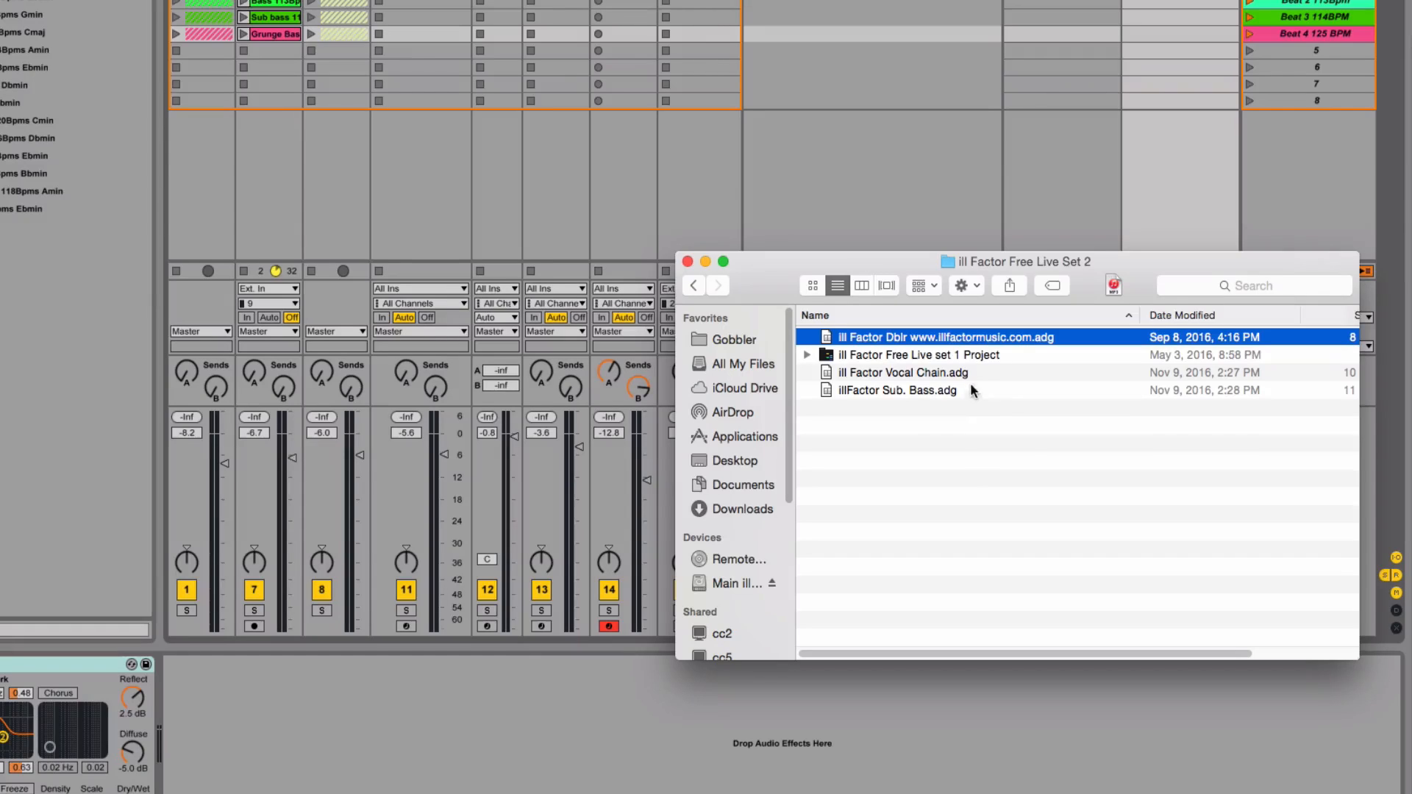
Expand the set 1 Project folder, select ill Factor Free Live set 1.als, then return to Live
click(964, 356)
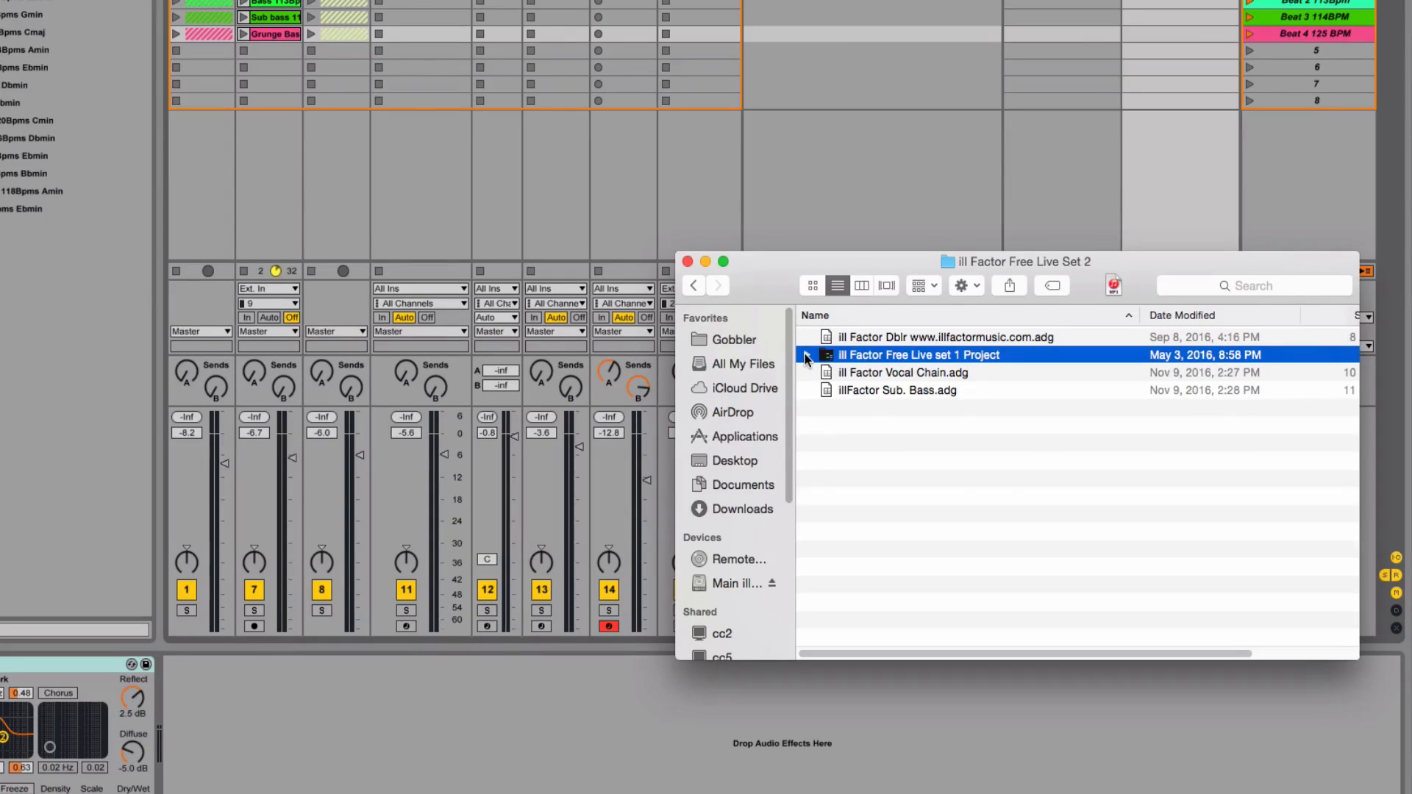
click(806, 356)
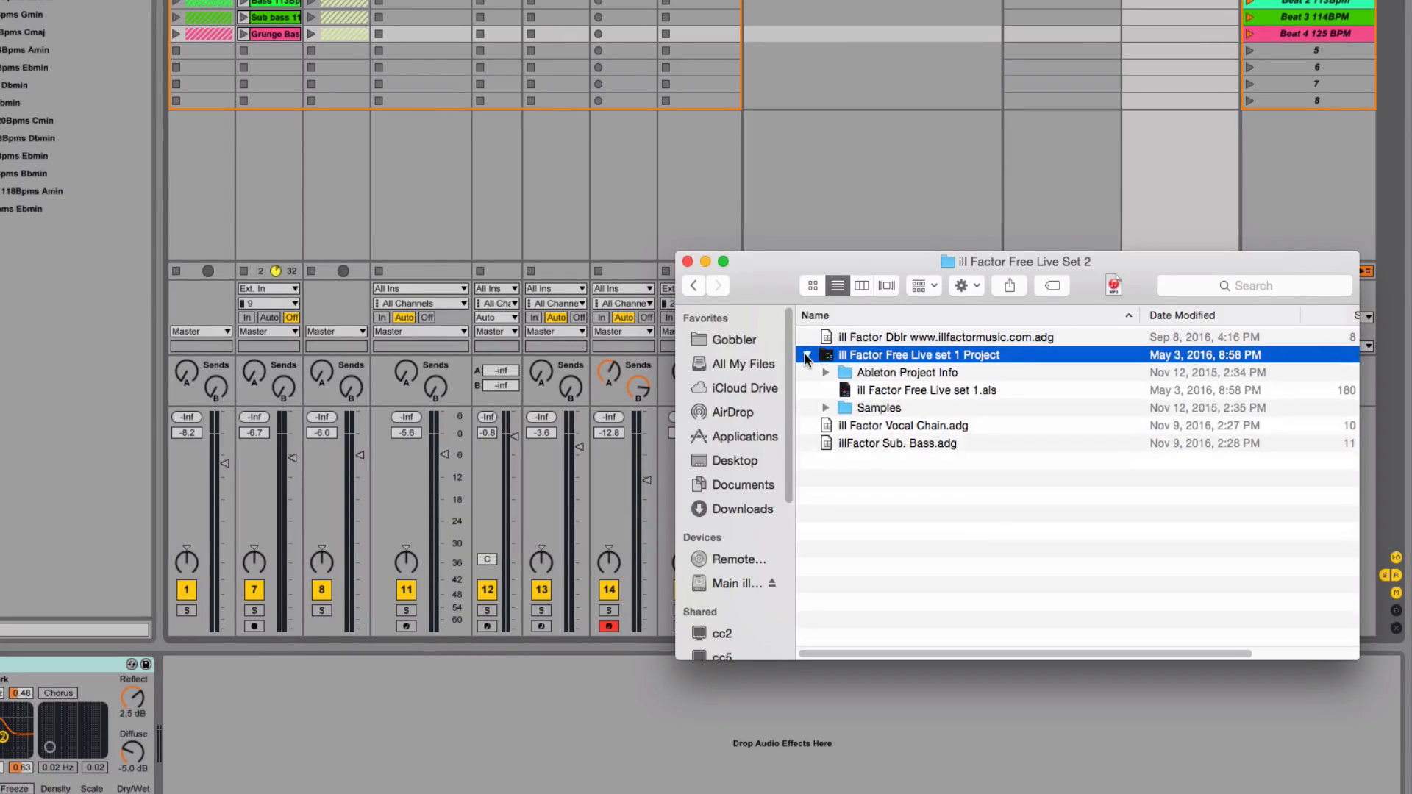
click(909, 390)
click(960, 118)
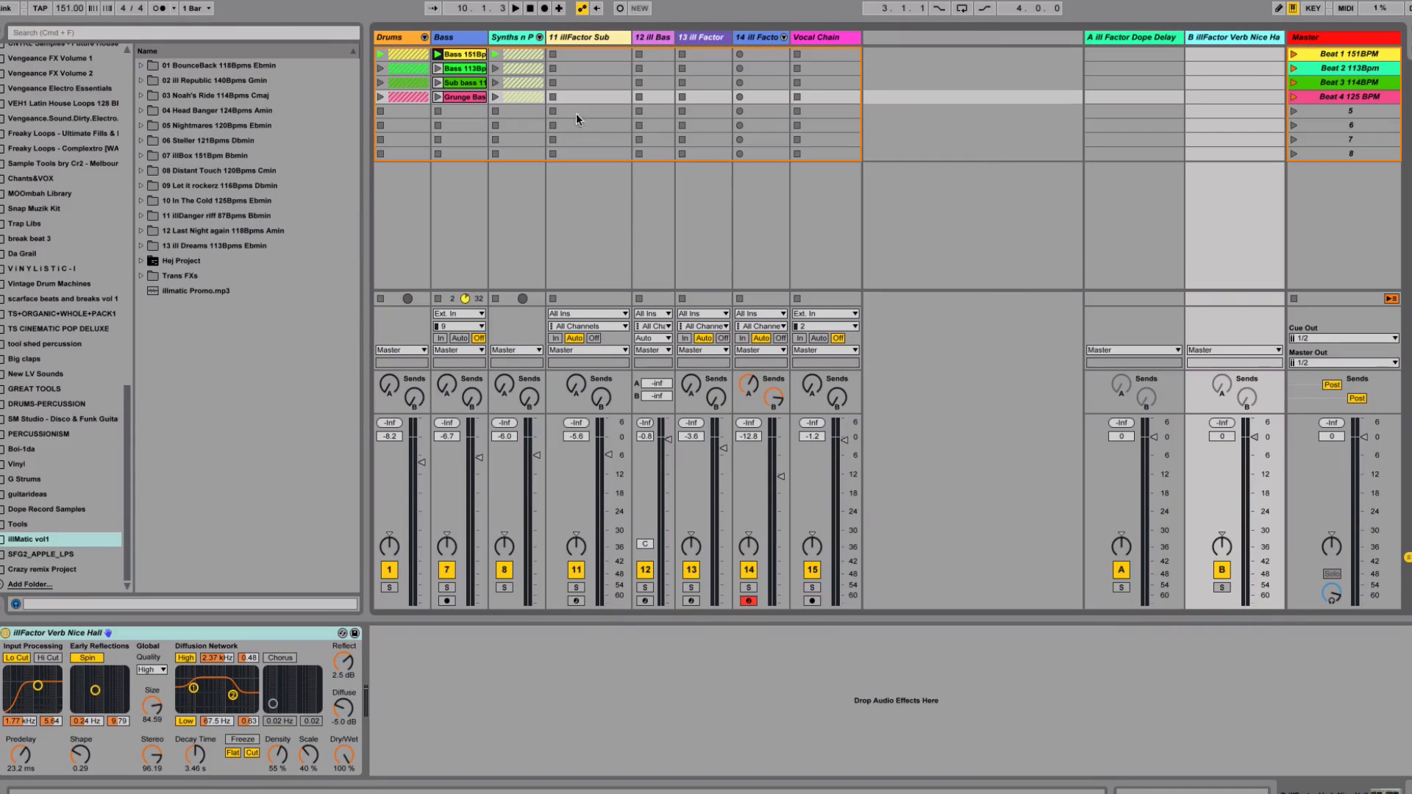
Unfold and refold the Drums group, then inspect the devices on tracks 11 through 14
click(424, 38)
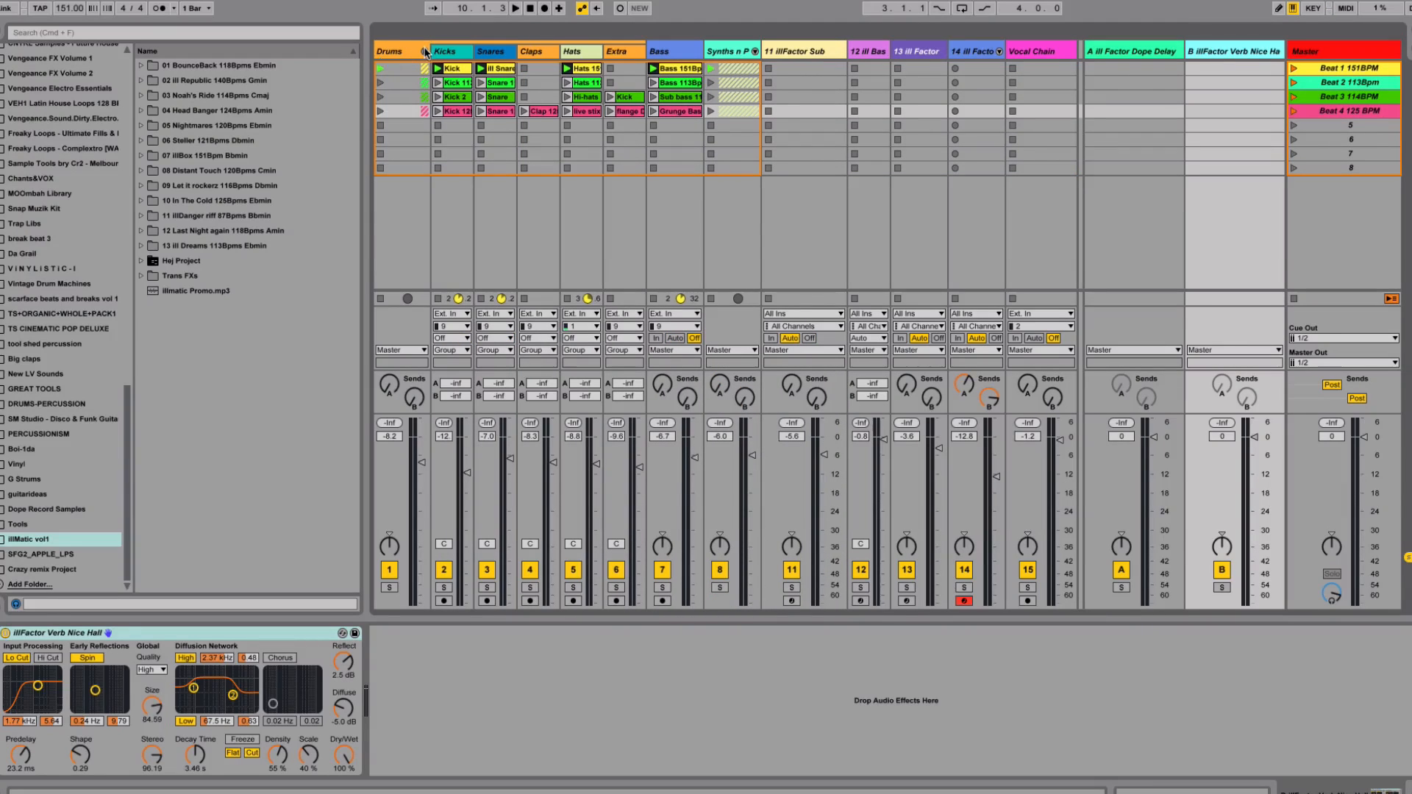
click(423, 51)
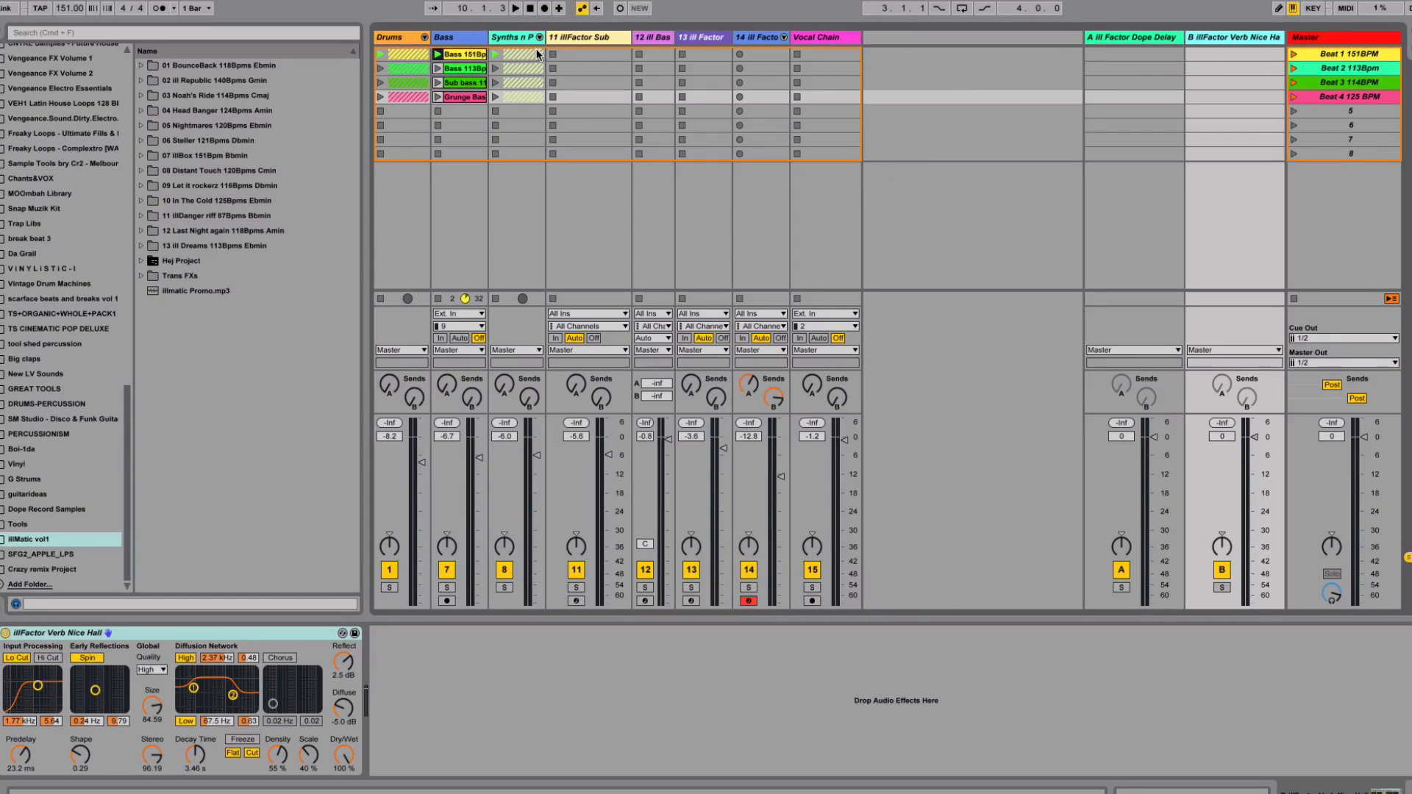
click(570, 35)
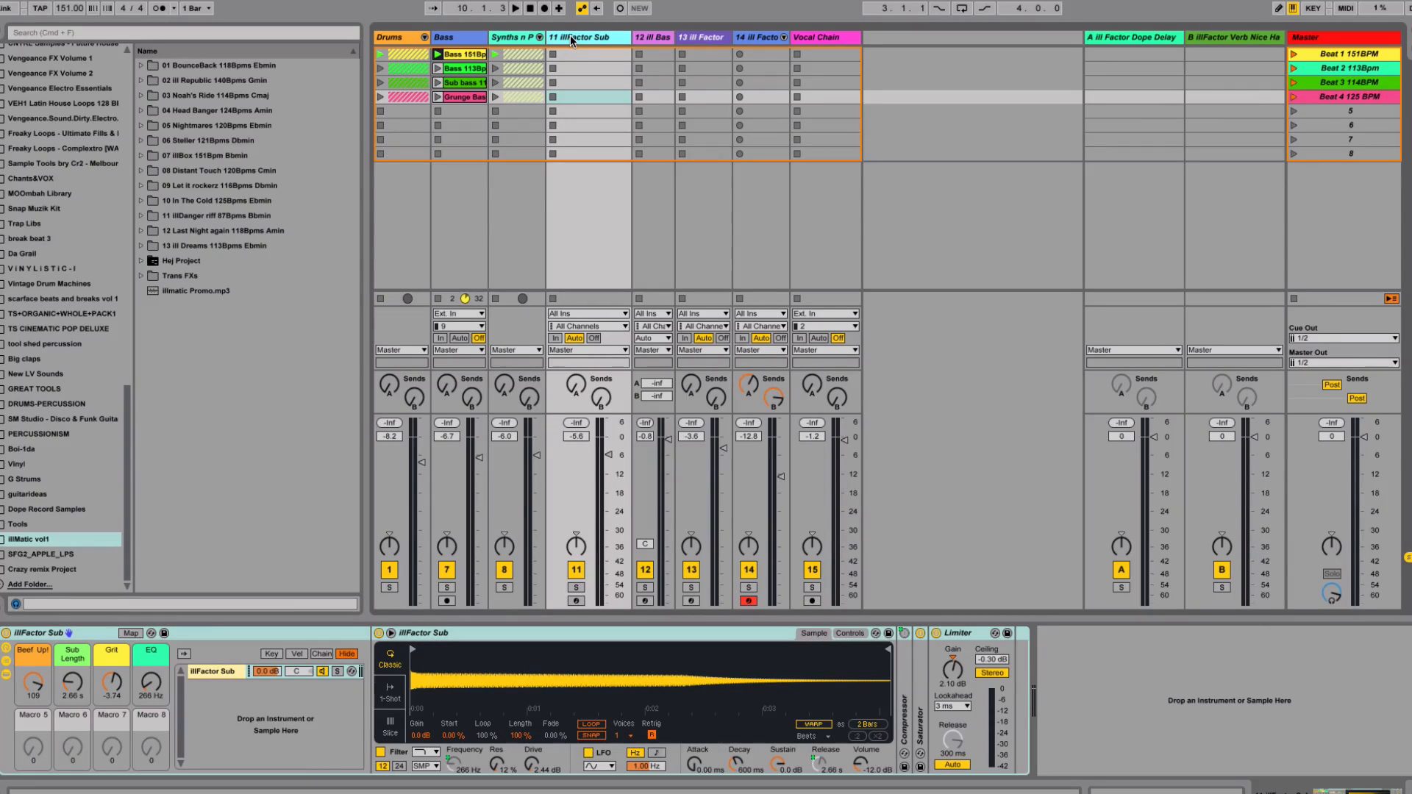
click(660, 37)
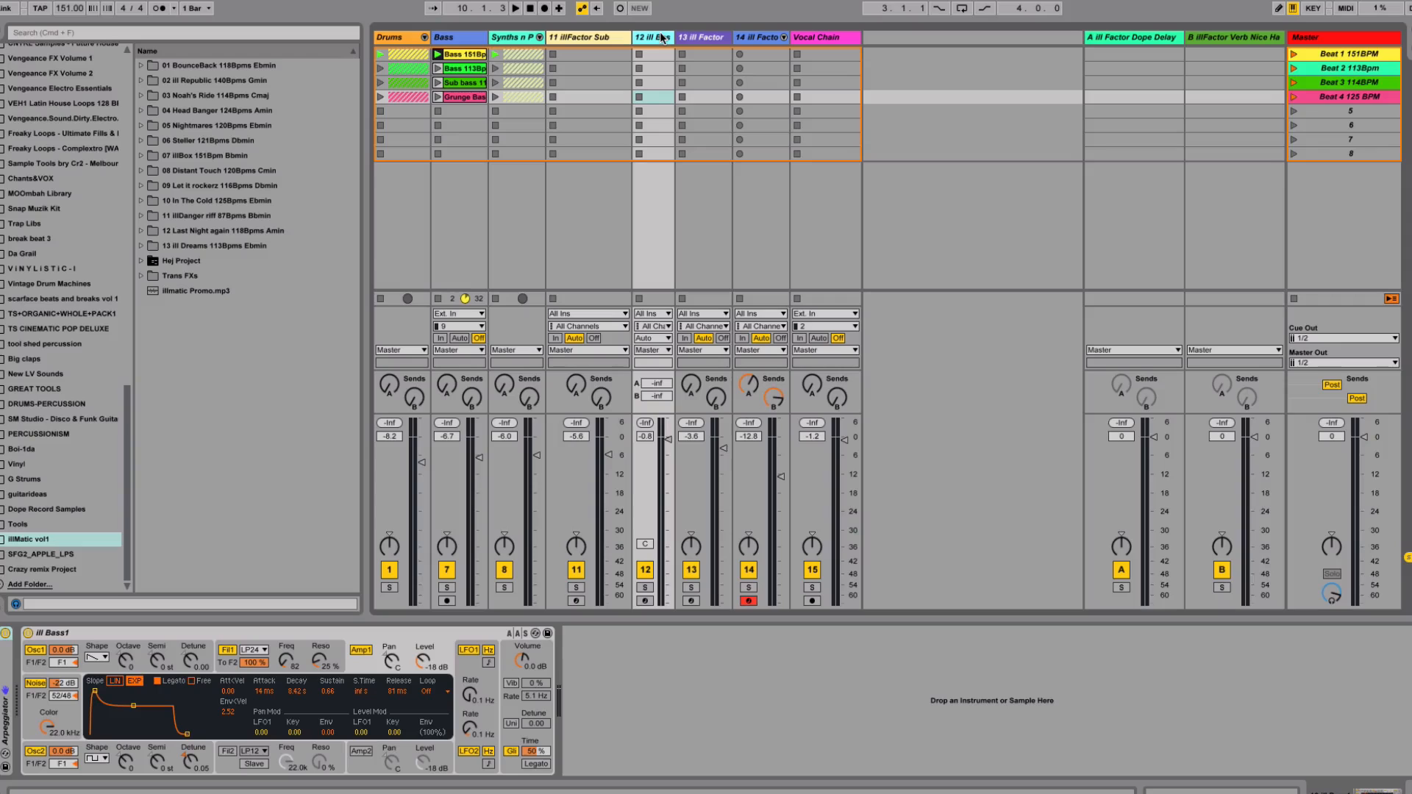
click(700, 37)
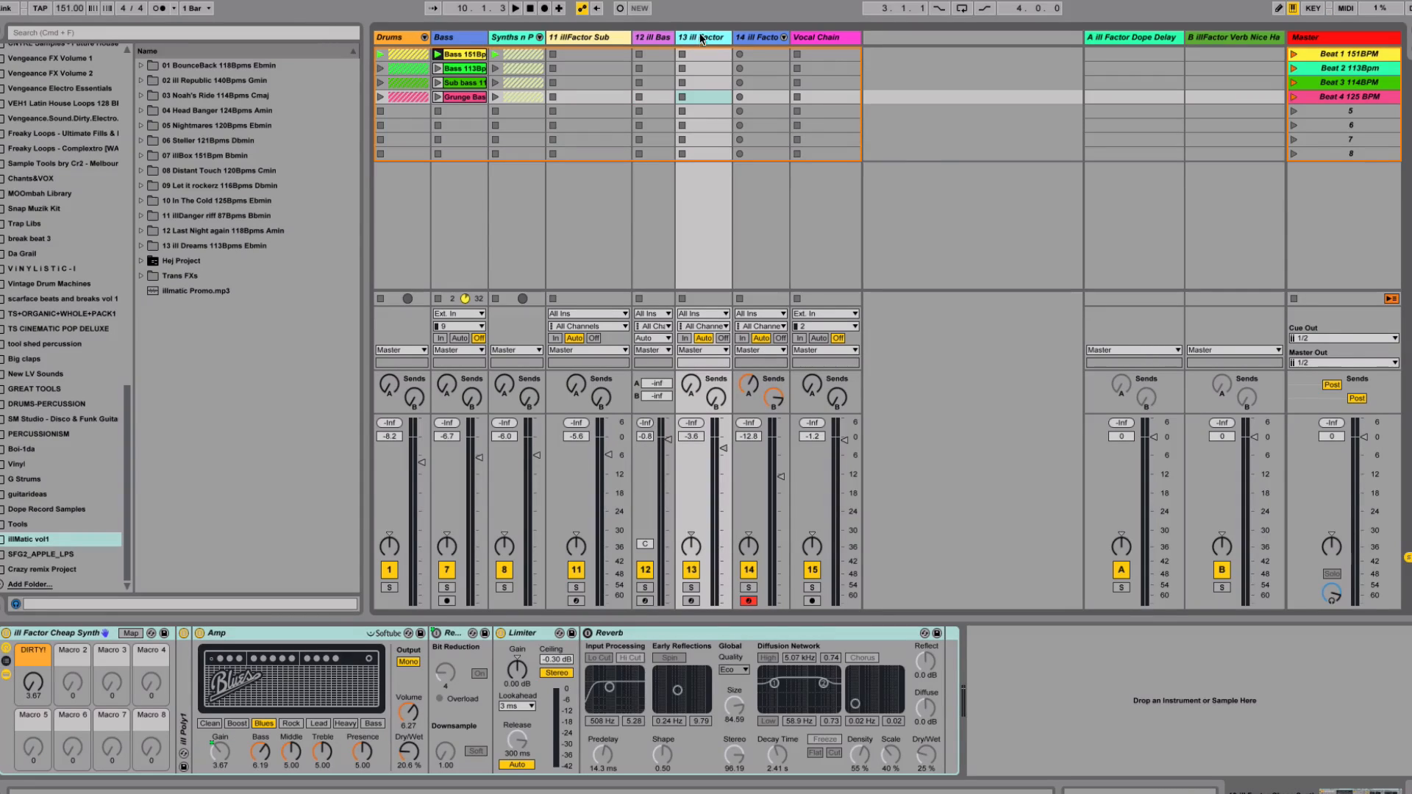
click(748, 38)
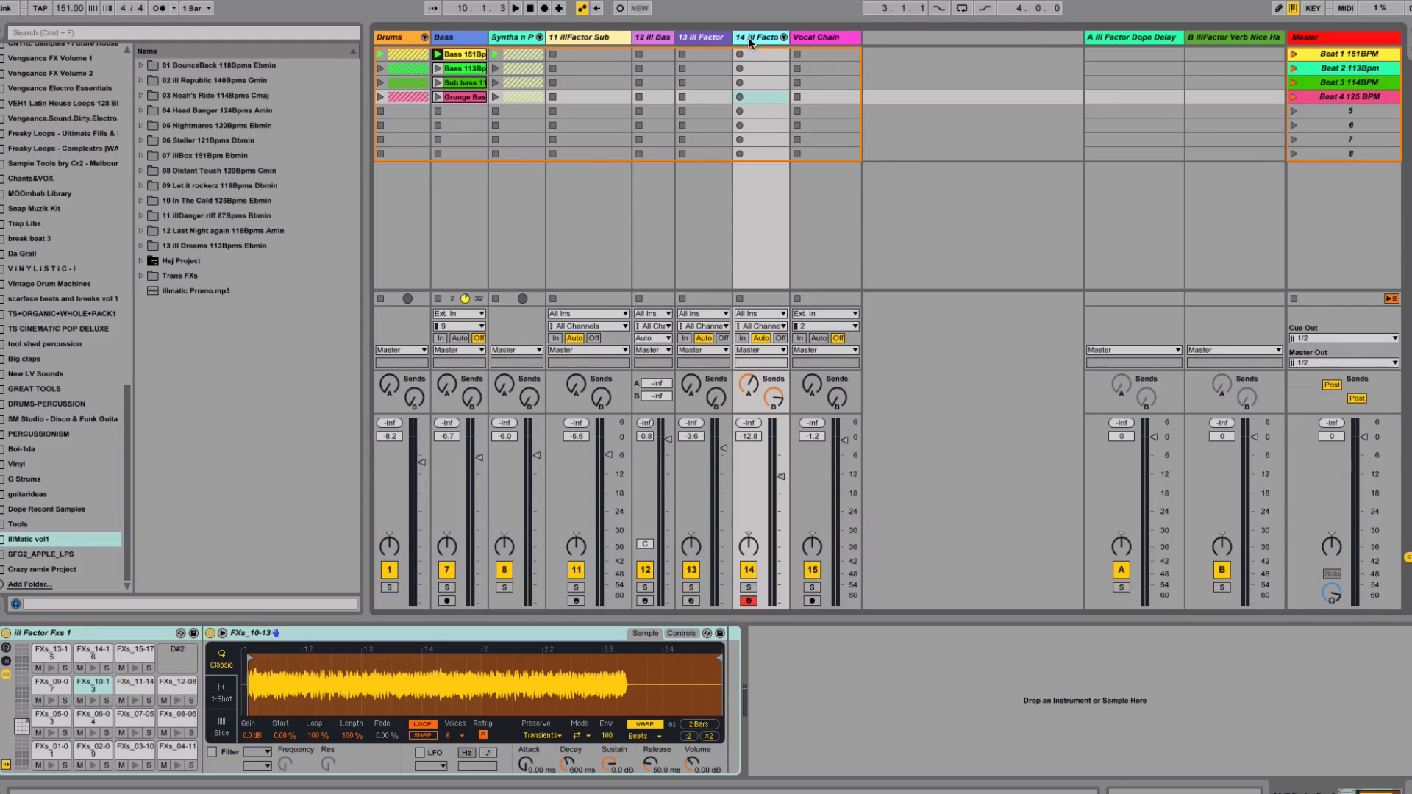
View the ill Factor Vocal Chain and Dope Delay racks, then switch back to Finder
click(823, 37)
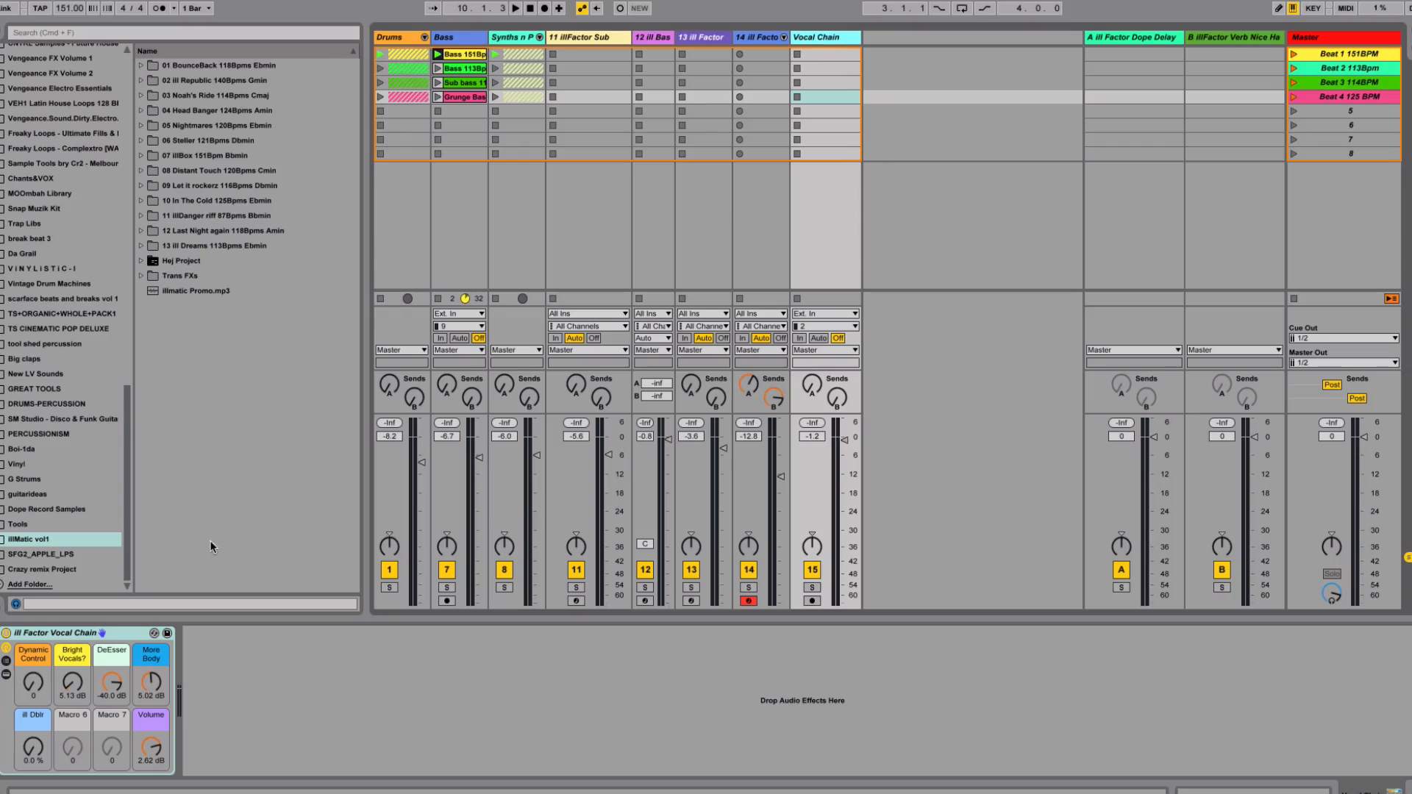
click(116, 634)
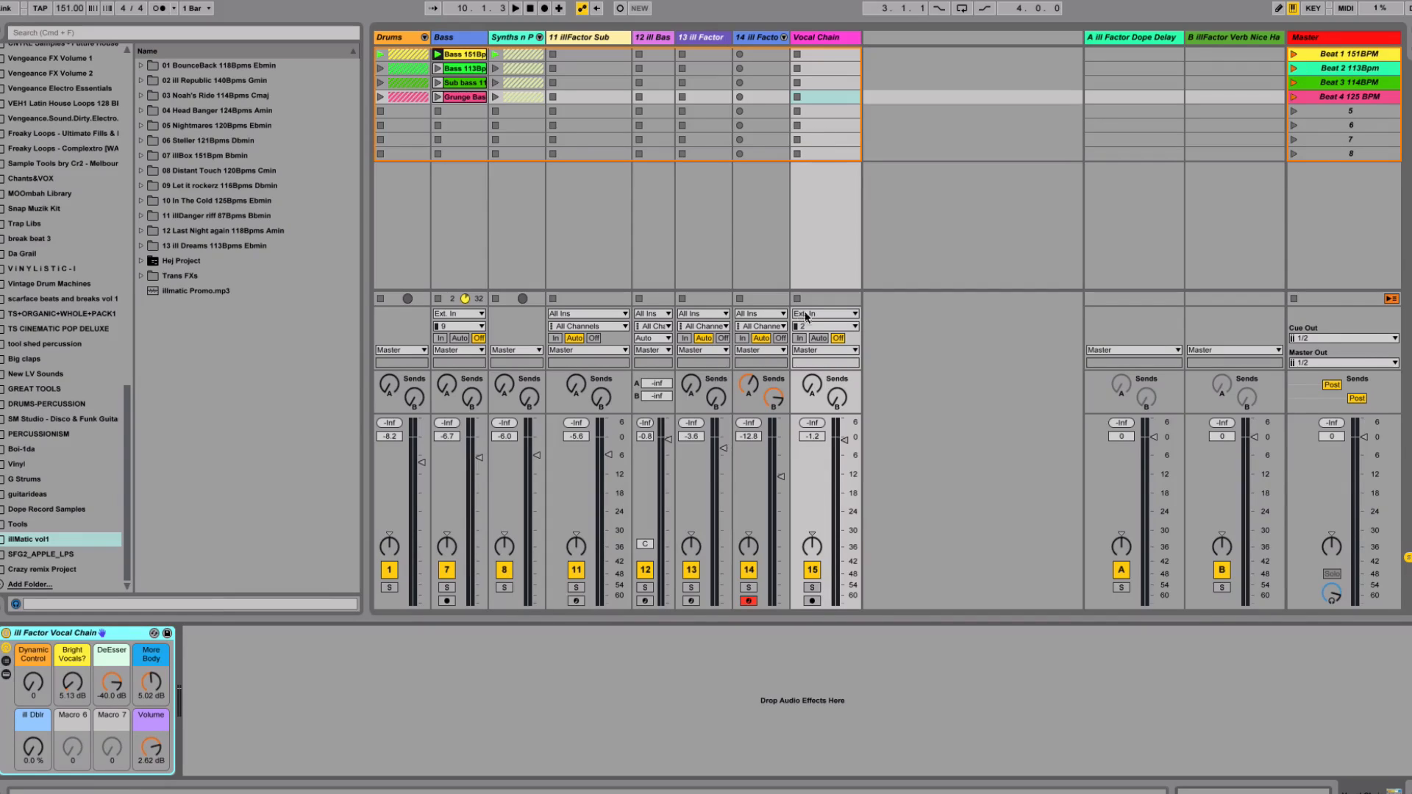
click(1156, 35)
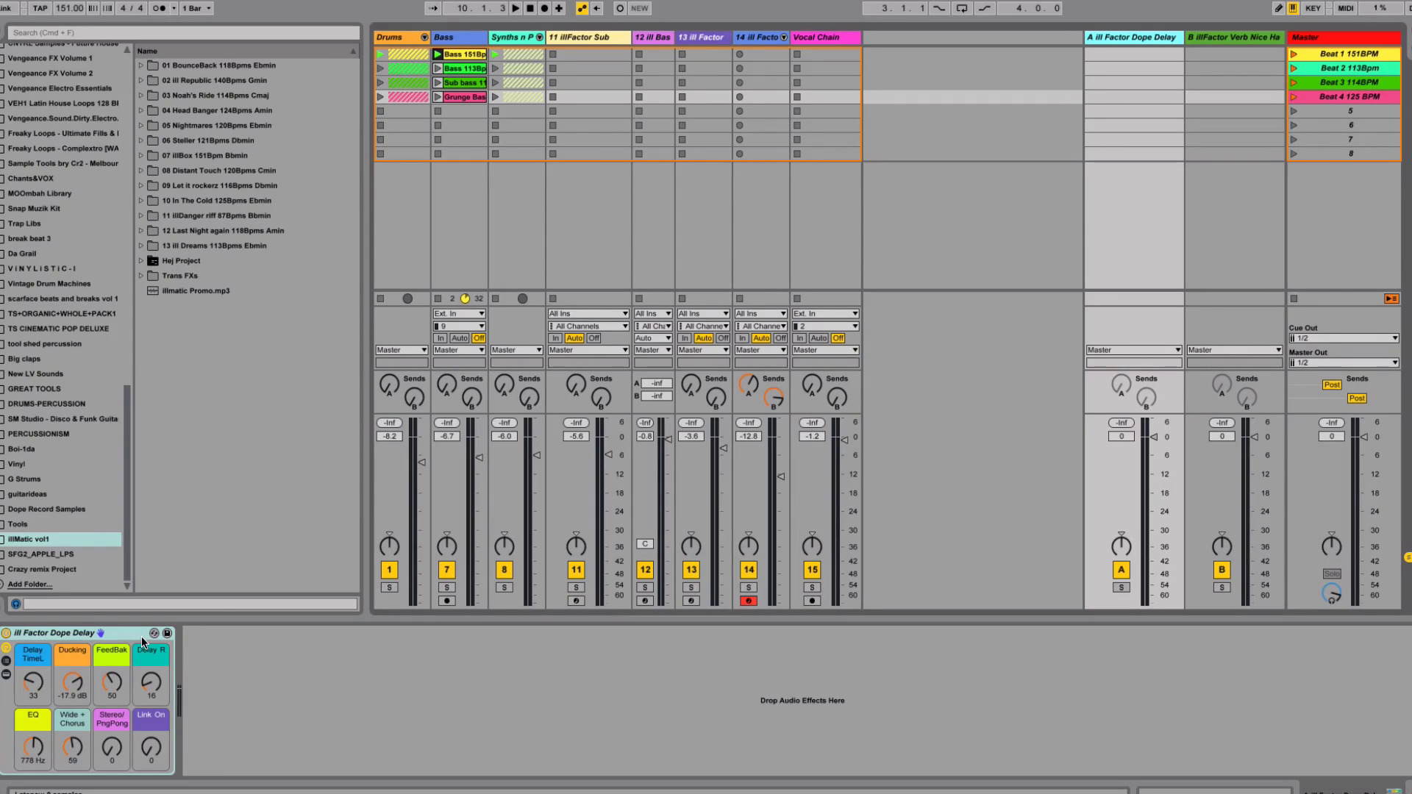
key(super+Tab)
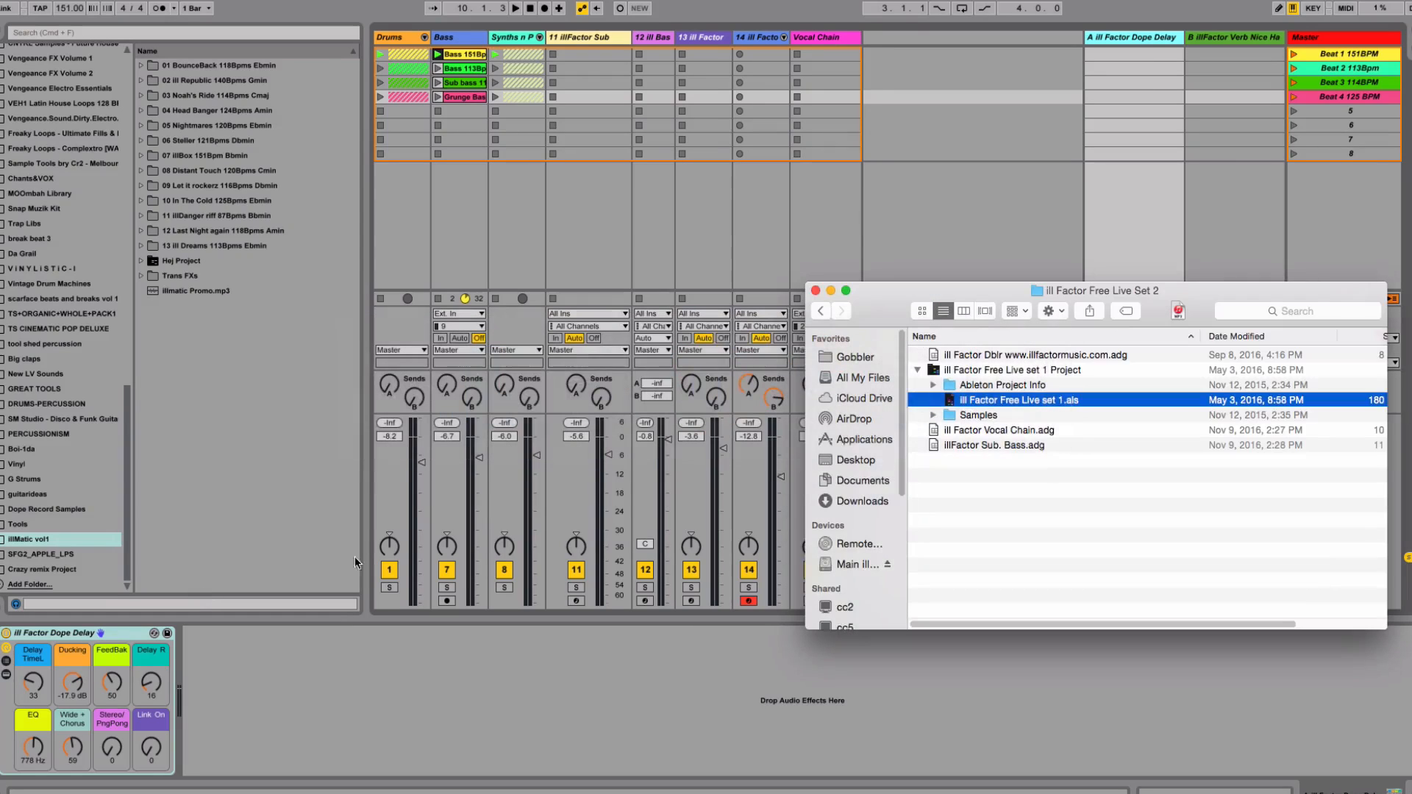
click(917, 370)
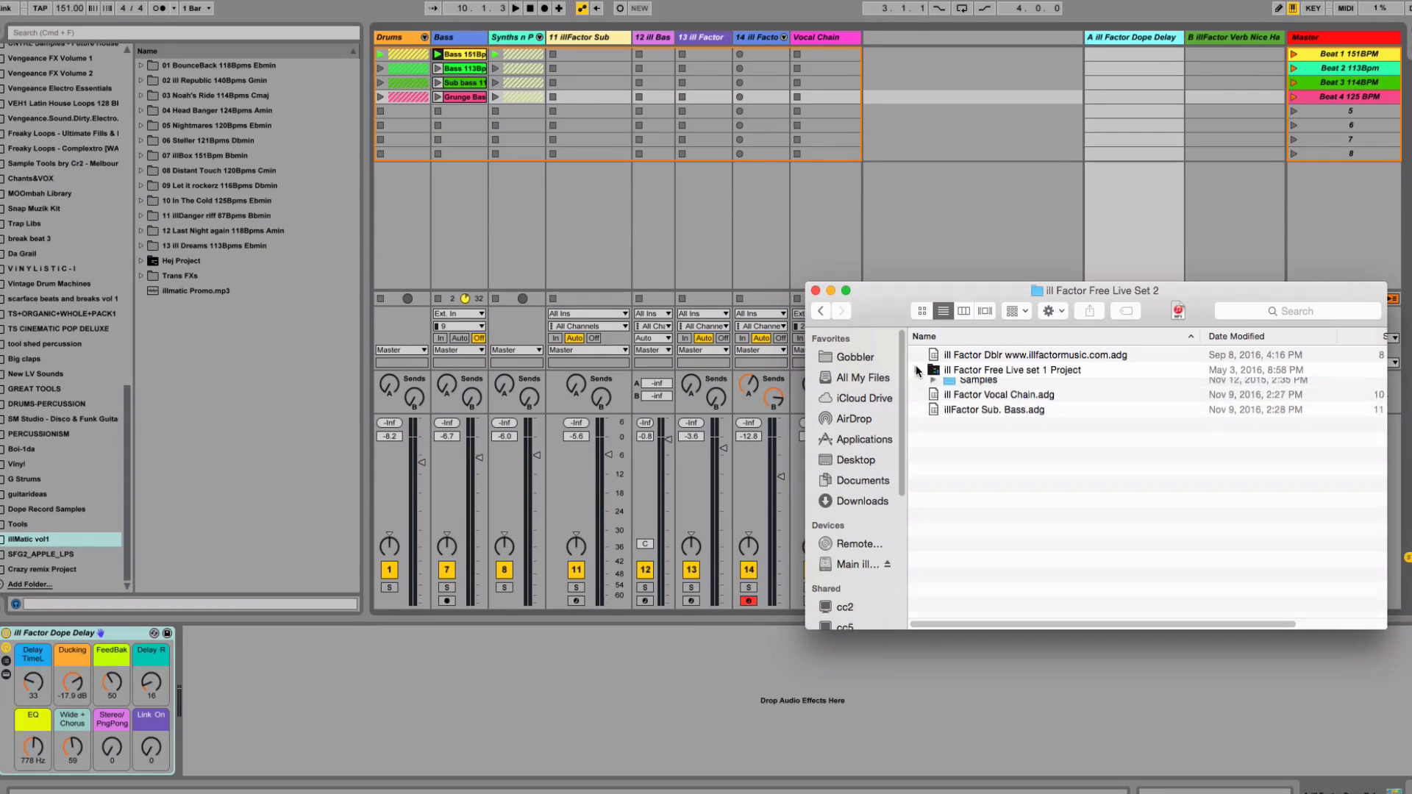
click(1039, 360)
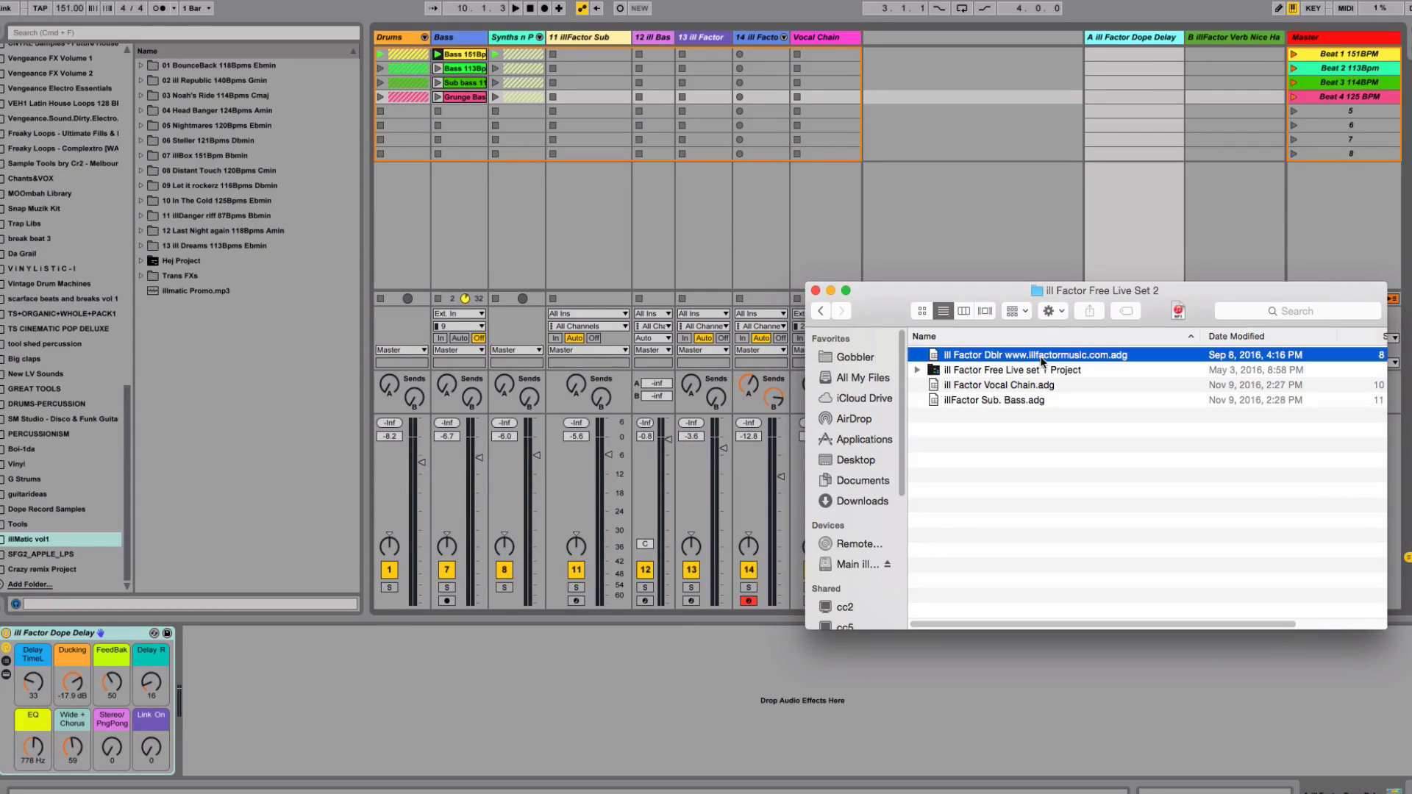
click(1030, 381)
click(1026, 400)
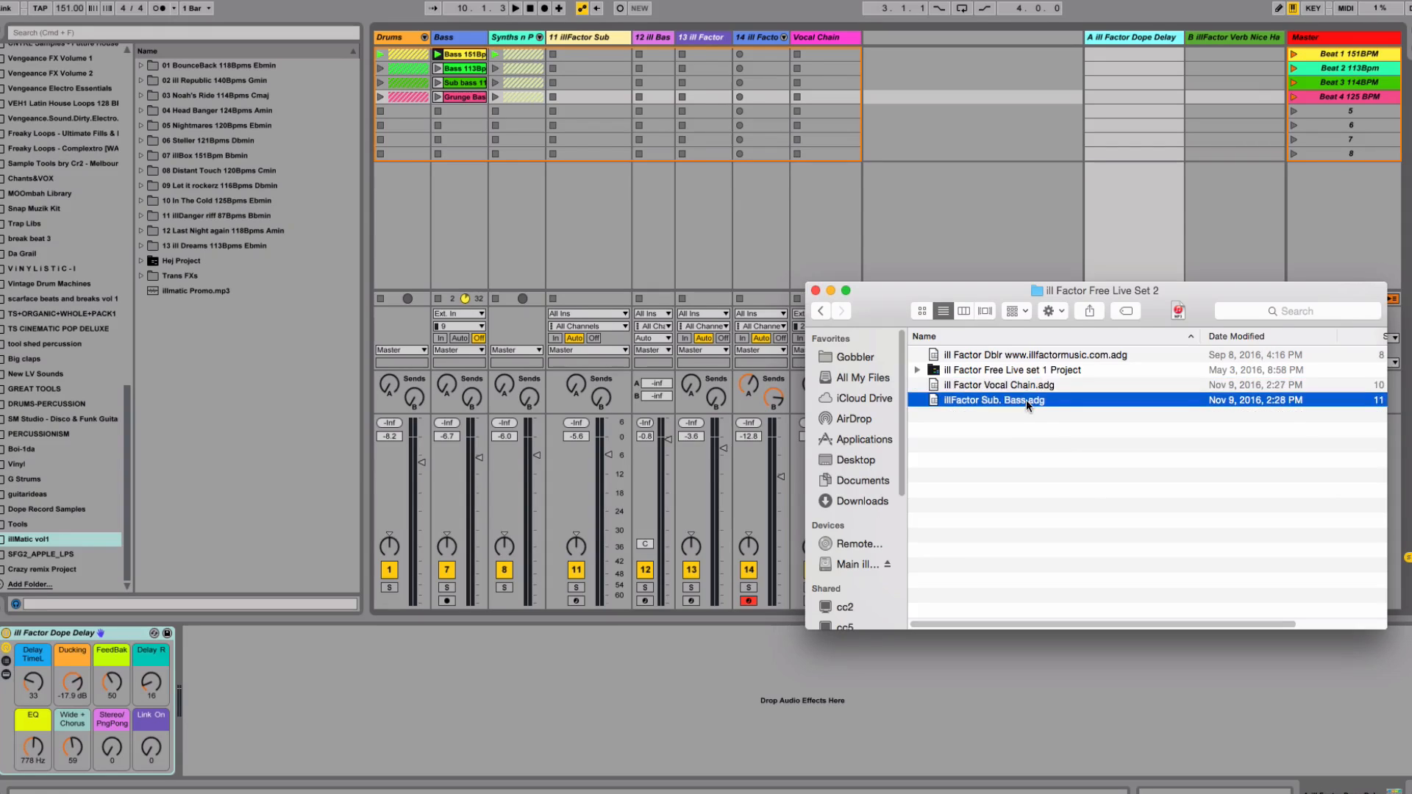
click(1030, 386)
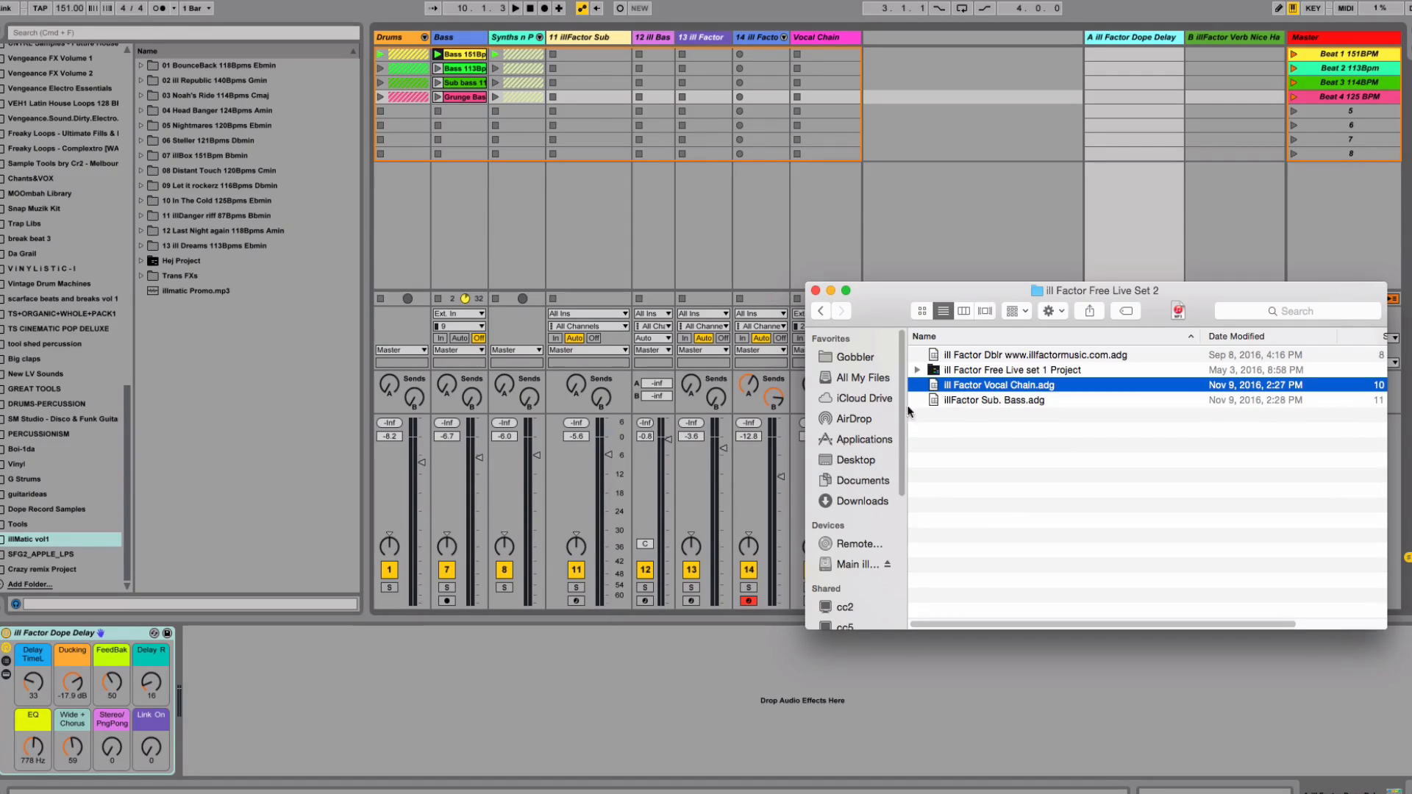
click(998, 355)
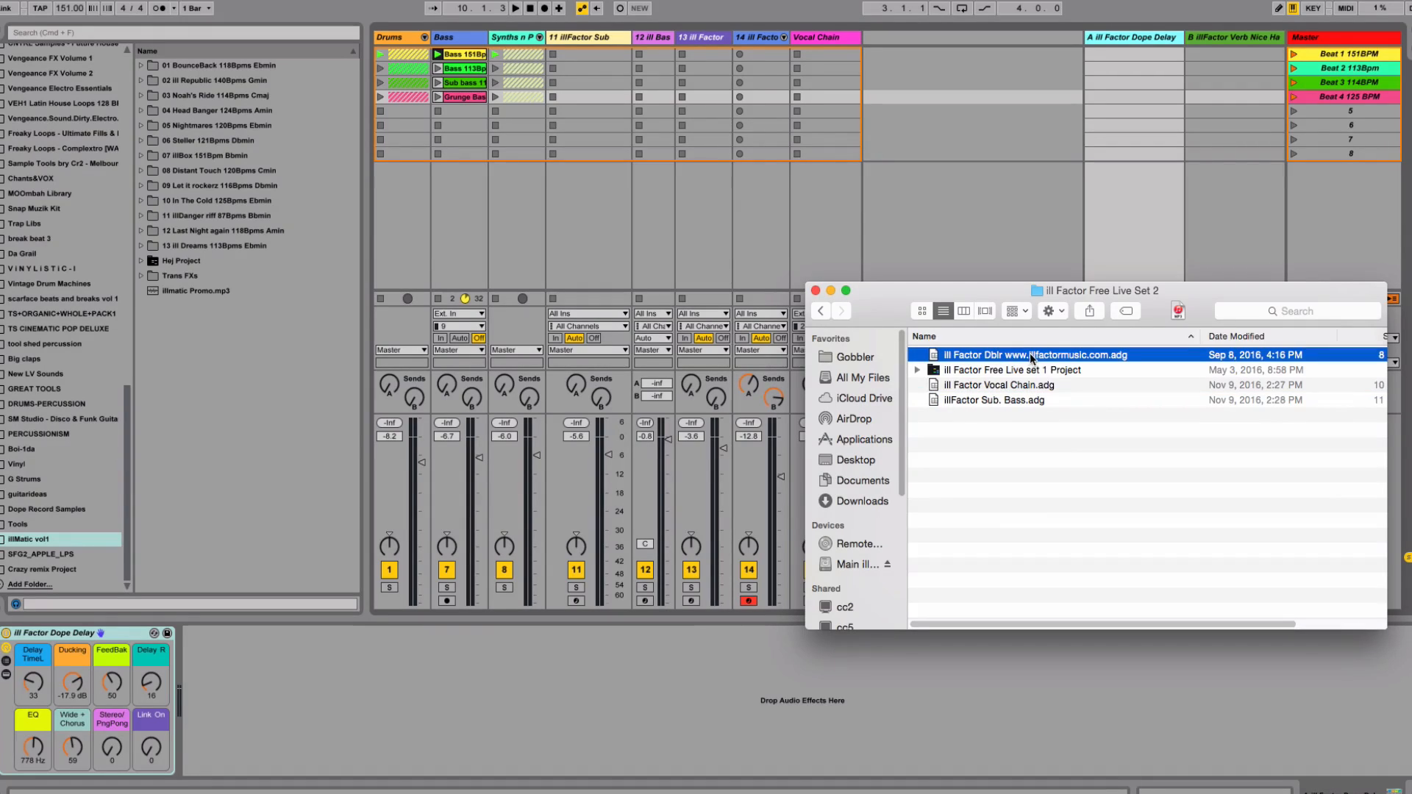
drag(1030, 359, 58, 543)
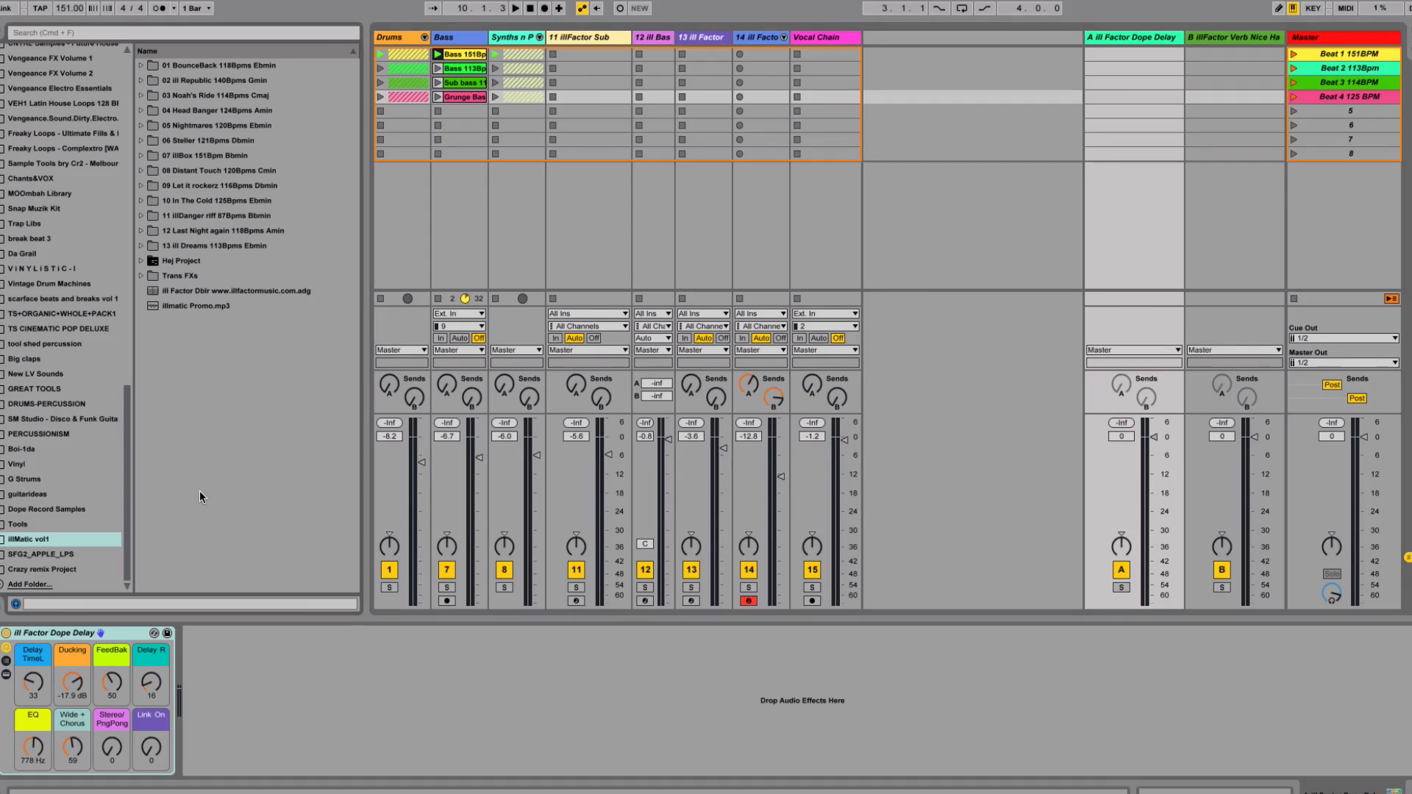
Load ill Factor Dblr from the browser onto the Vocal Chain track after its Vocal Chain rack
click(232, 293)
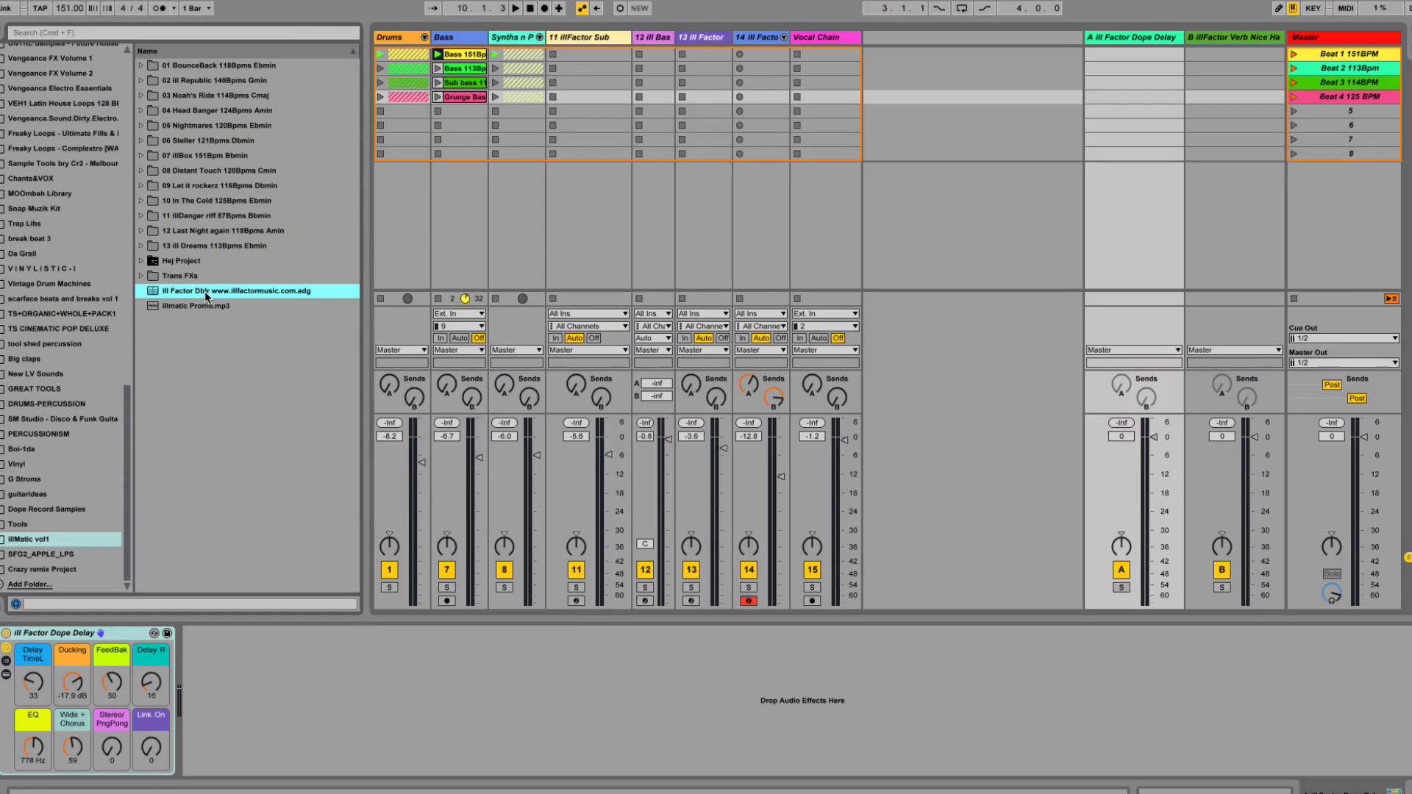
drag(205, 291, 842, 37)
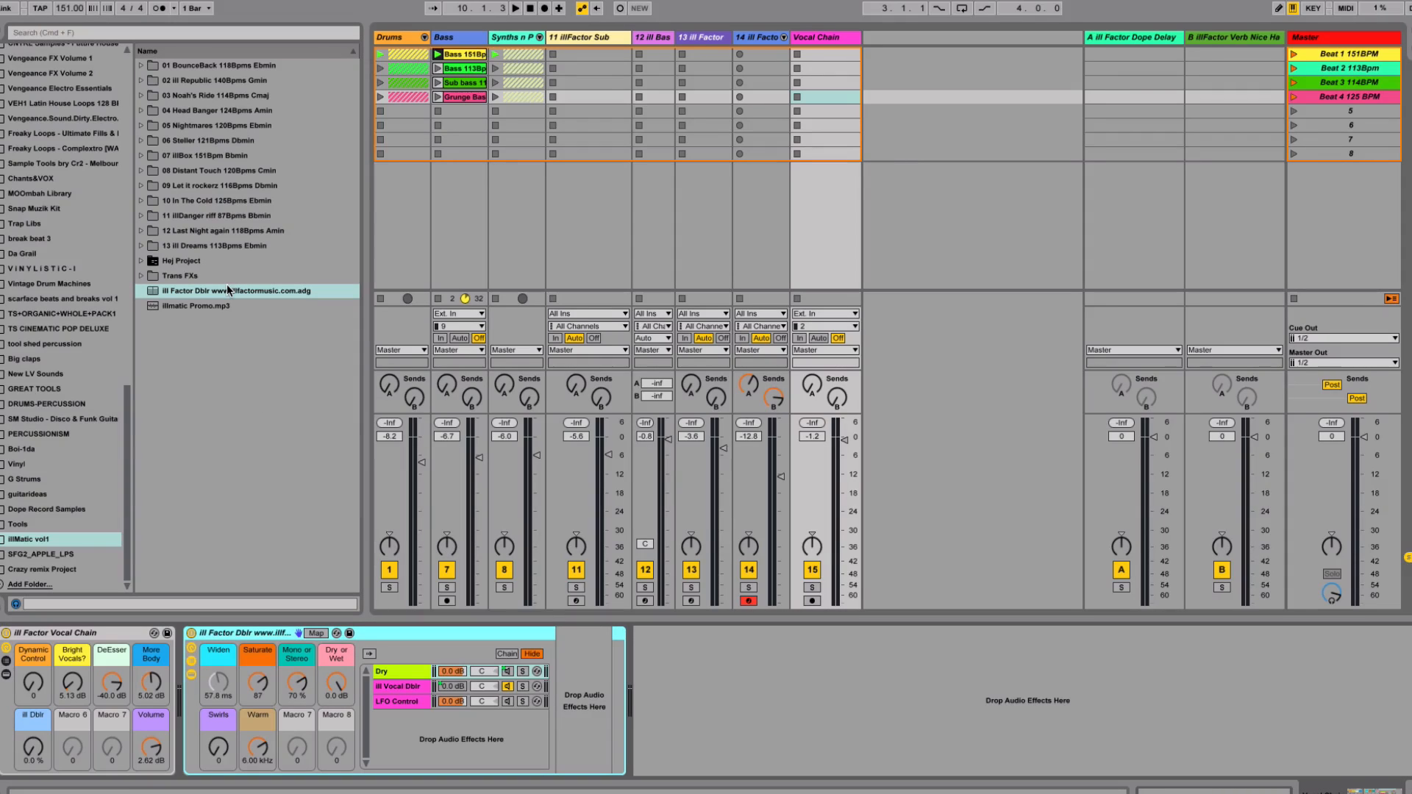
right_click(899, 114)
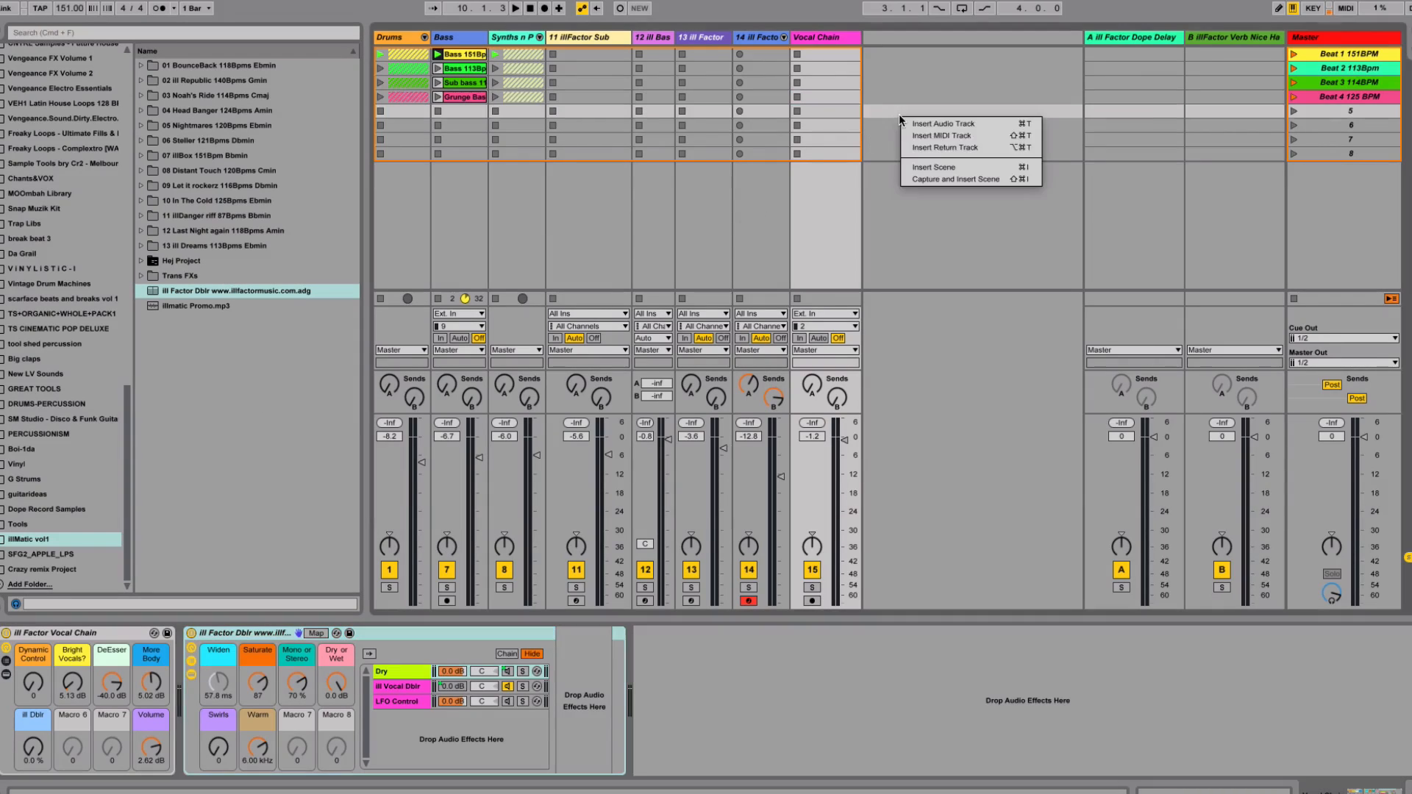
Insert return track C and drop the ill Factor Dblr rack onto it
click(939, 148)
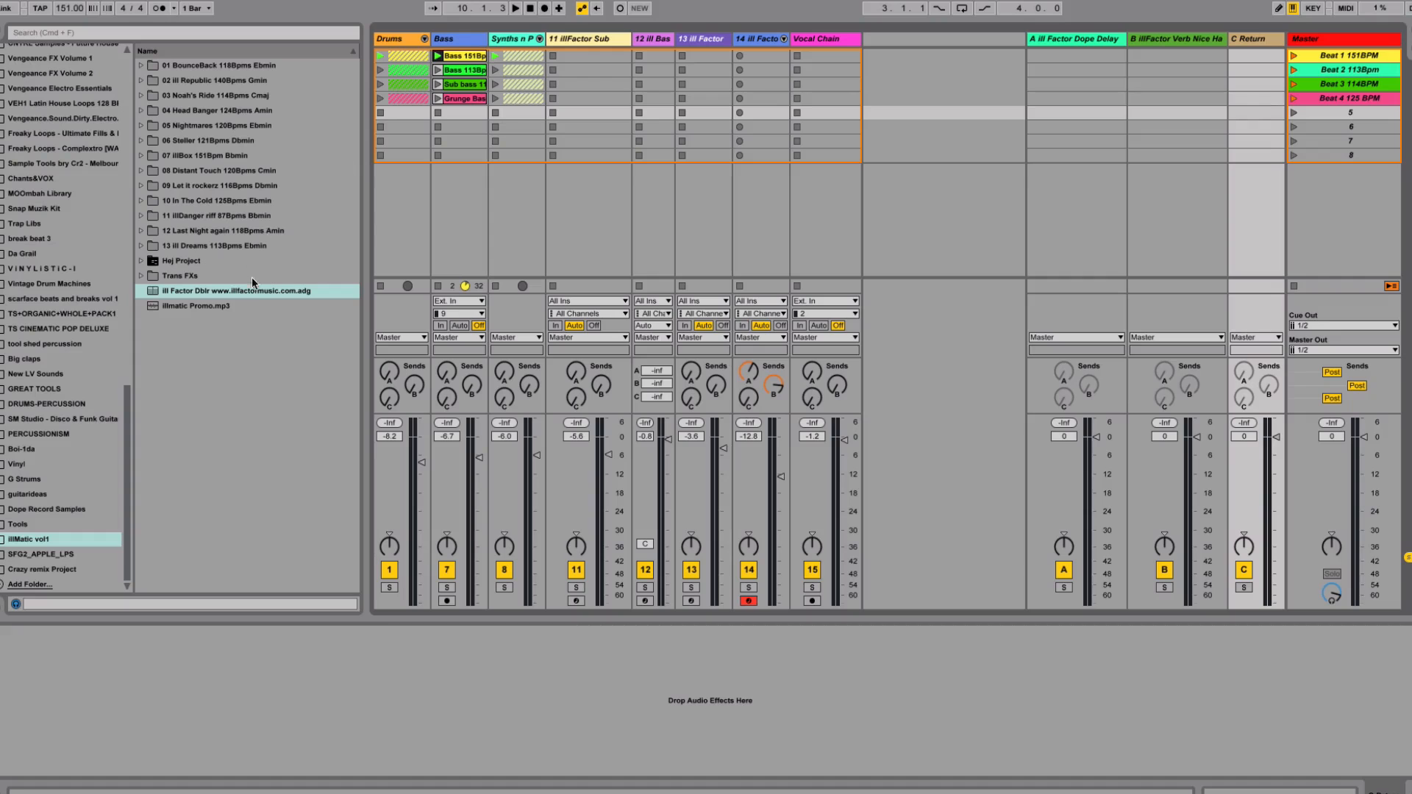
drag(253, 289, 1249, 41)
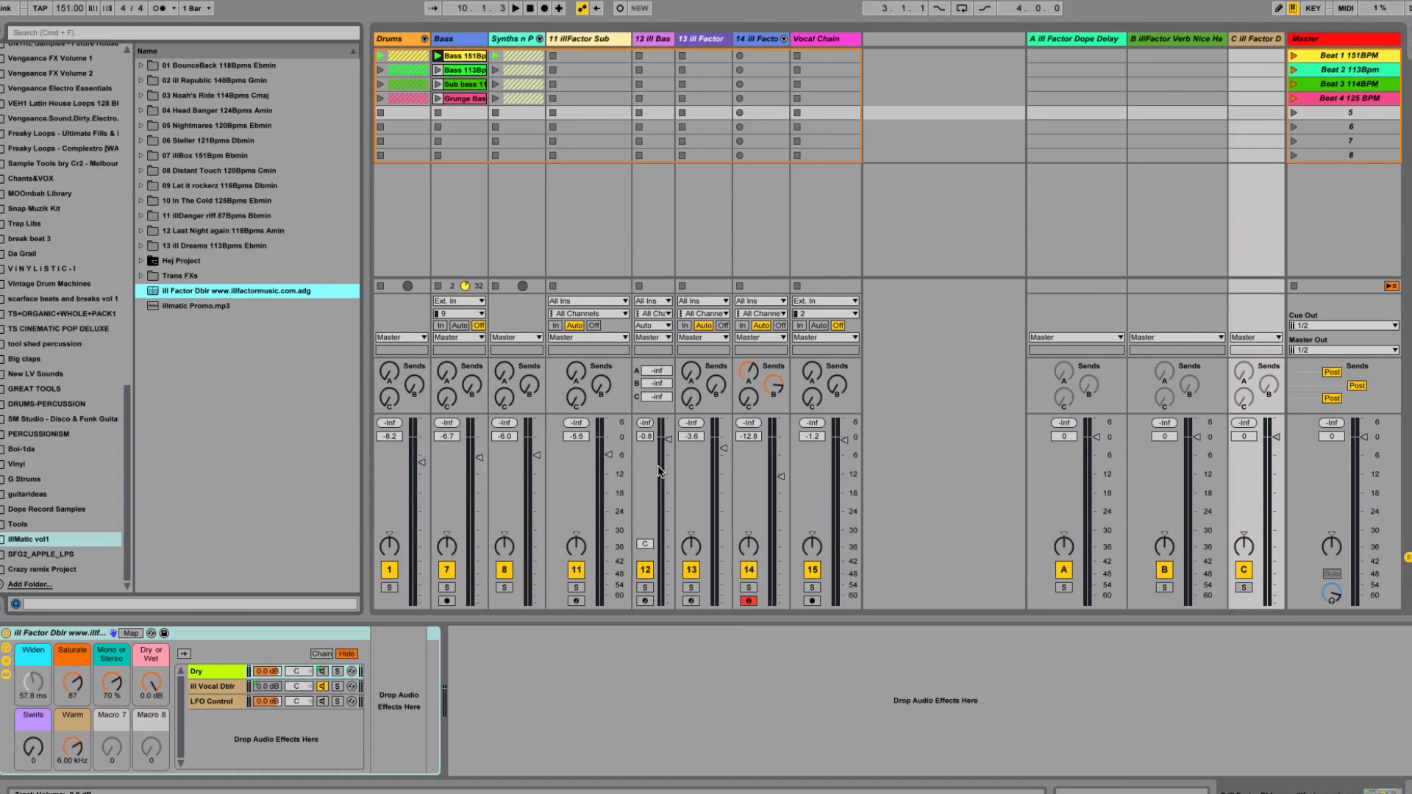